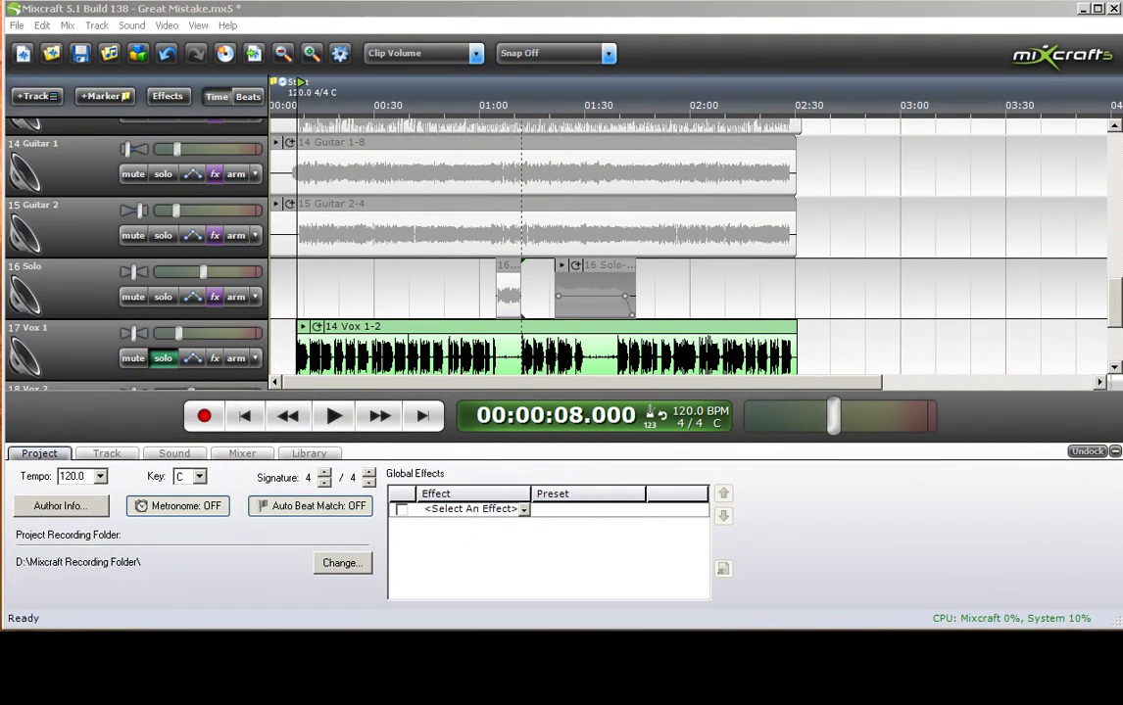
- Play the soloed Vox 1 track to hear the untreated vocal, and stop playback
mouse_move(1114, 301)
mouse_down()
mouse_move(1116, 312)
mouse_move(1118, 299)
mouse_up()
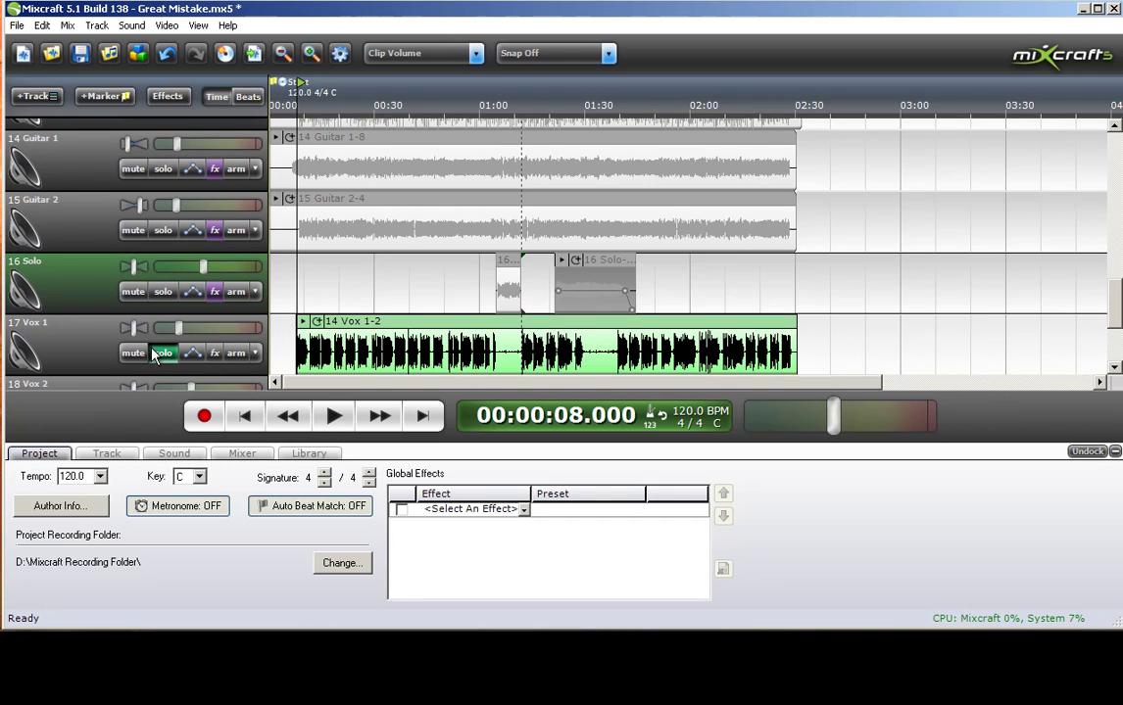
click(333, 416)
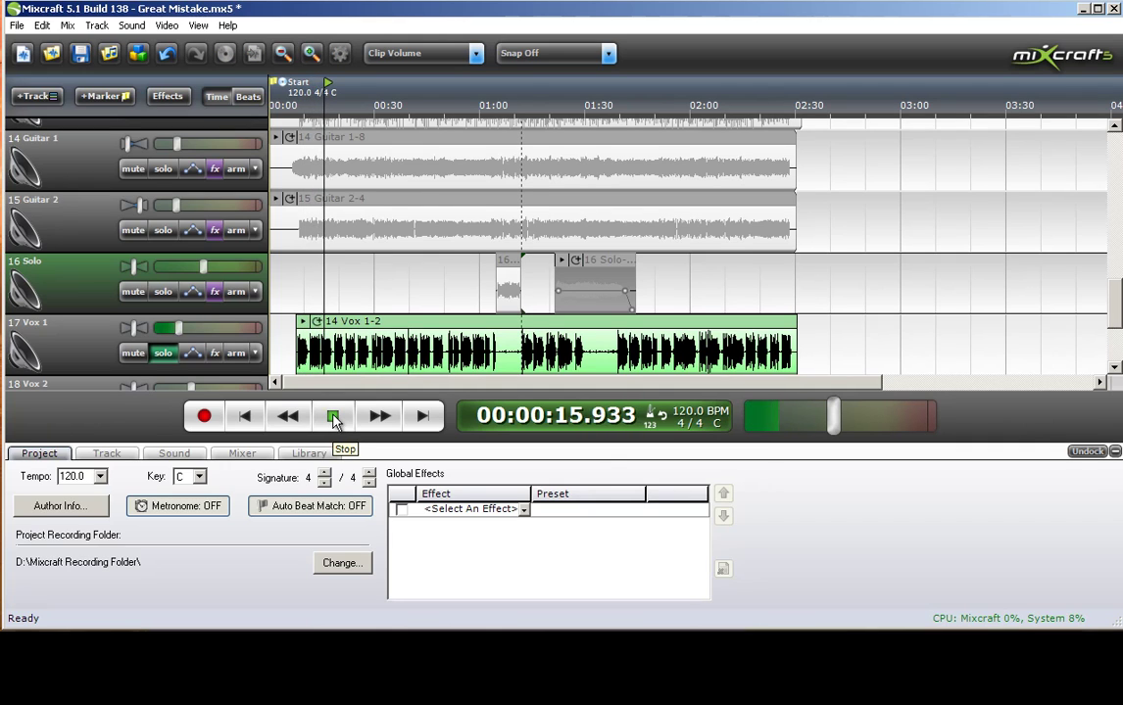
click(333, 418)
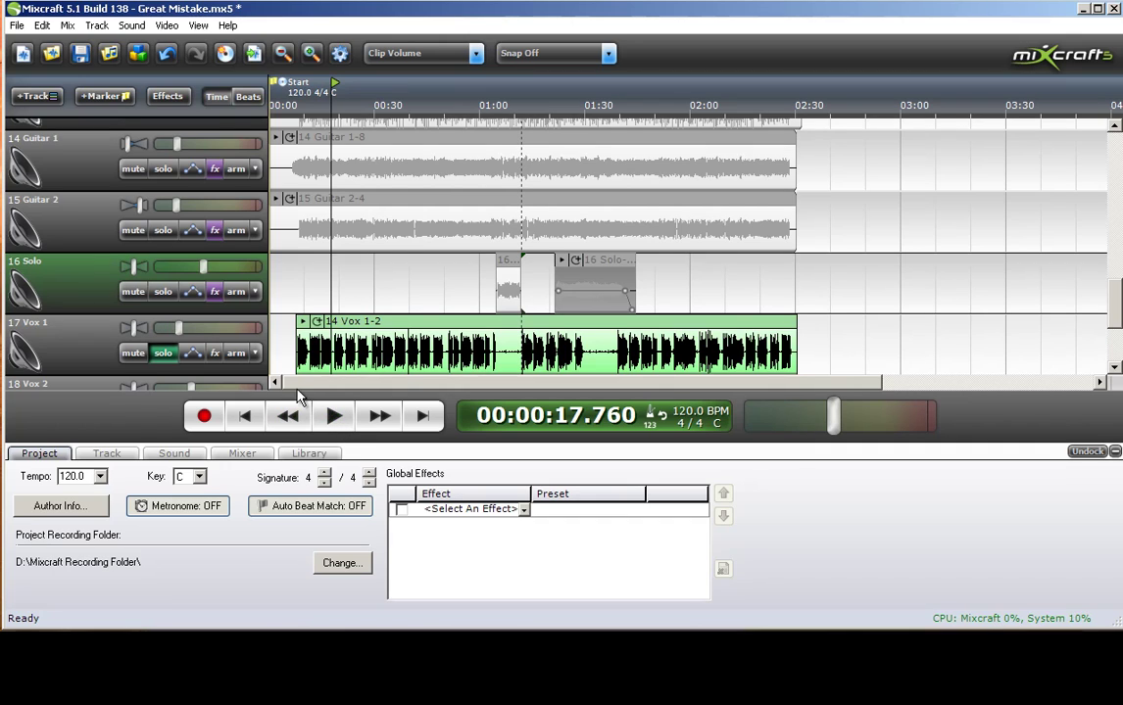
- Loop the first part of the vocal up to about 26 seconds, with the loop start at the beginning of the Vox 1 clip
drag(300, 304, 324, 305)
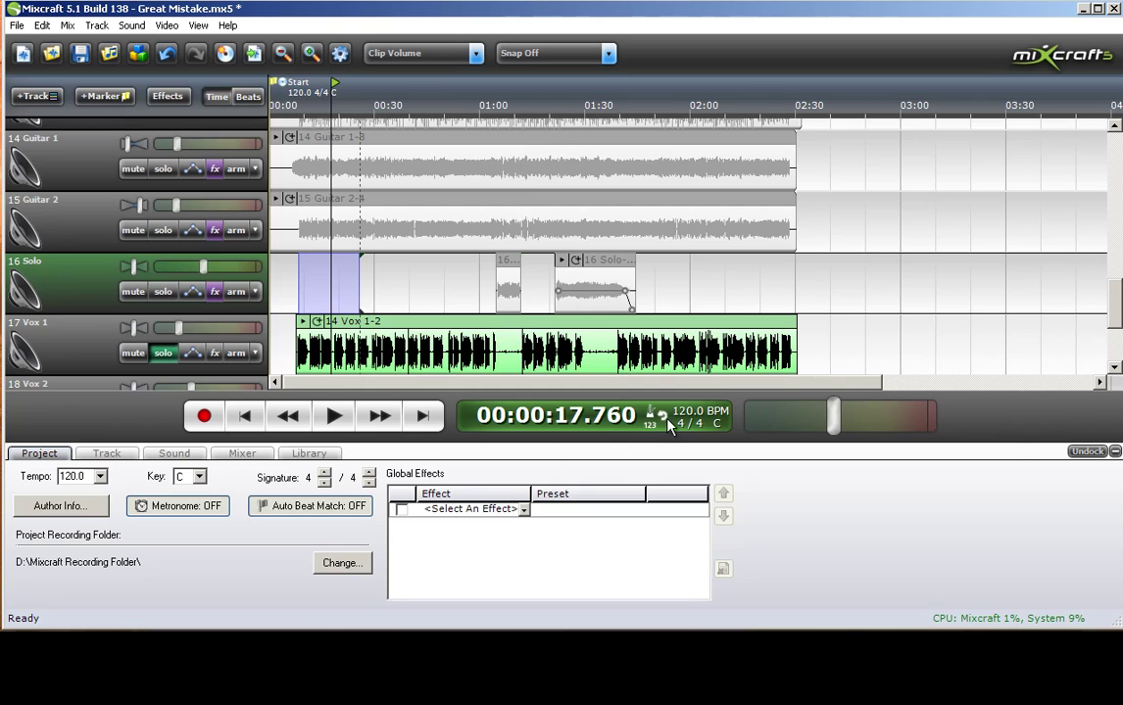
key(l)
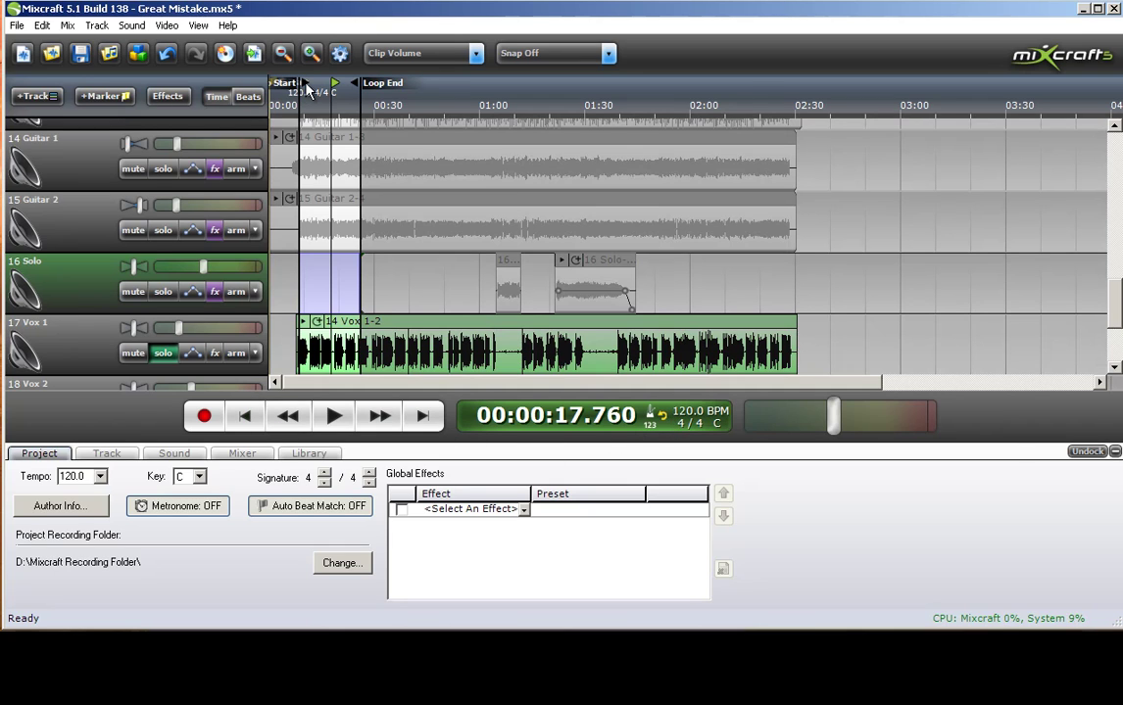
drag(301, 83, 297, 82)
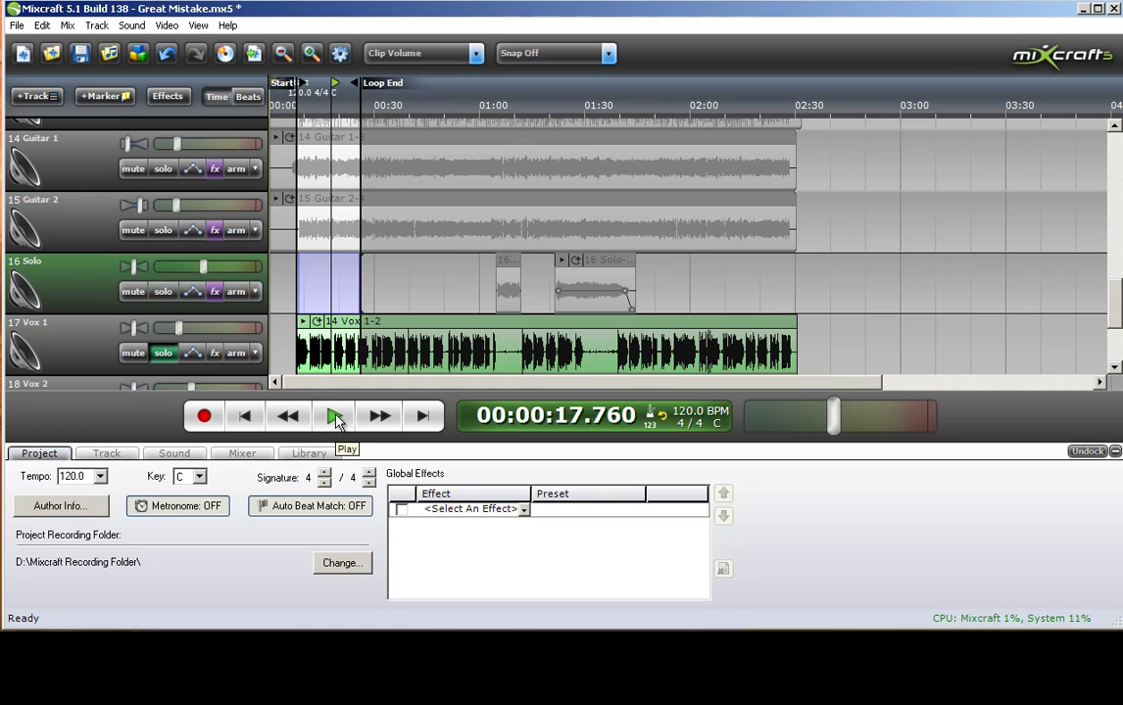
- Start loop playback and add the Acoustica EQ effect to the Vox 1 track
click(334, 418)
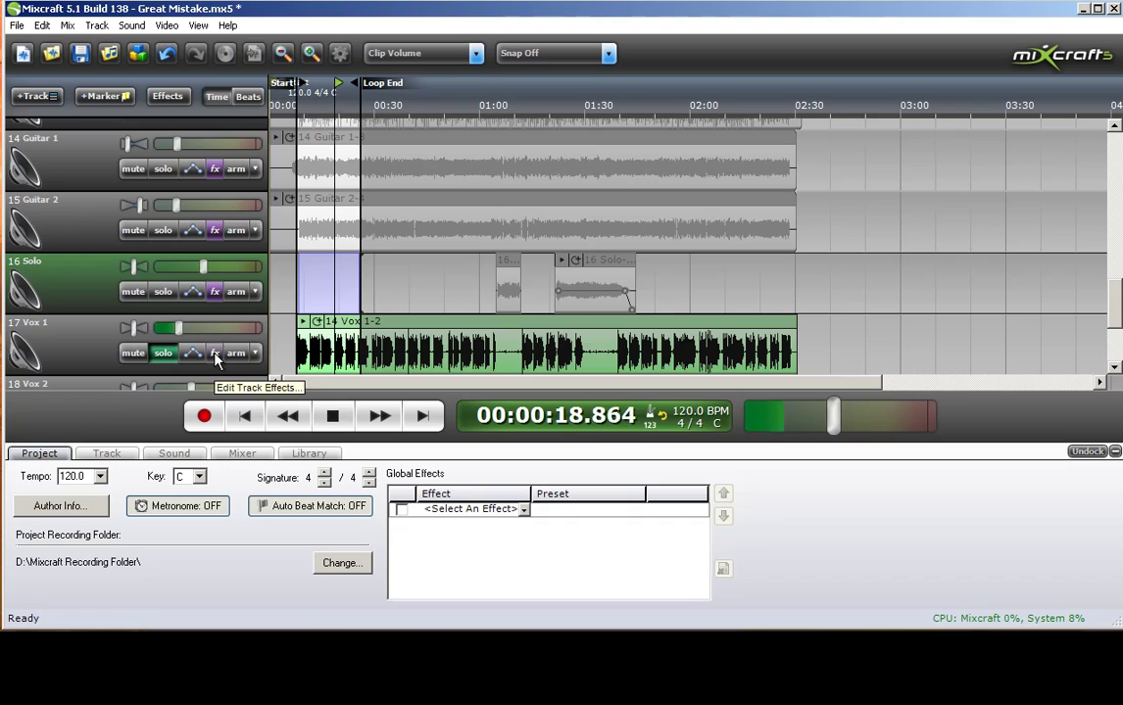
click(215, 354)
click(313, 274)
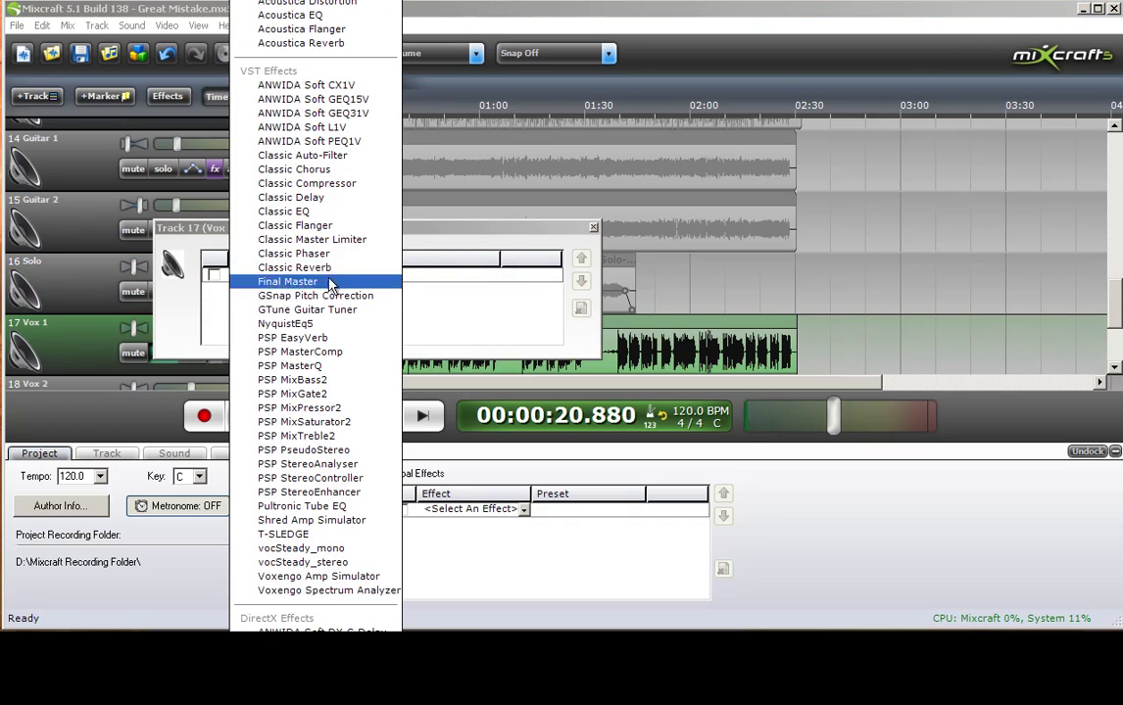
click(339, 20)
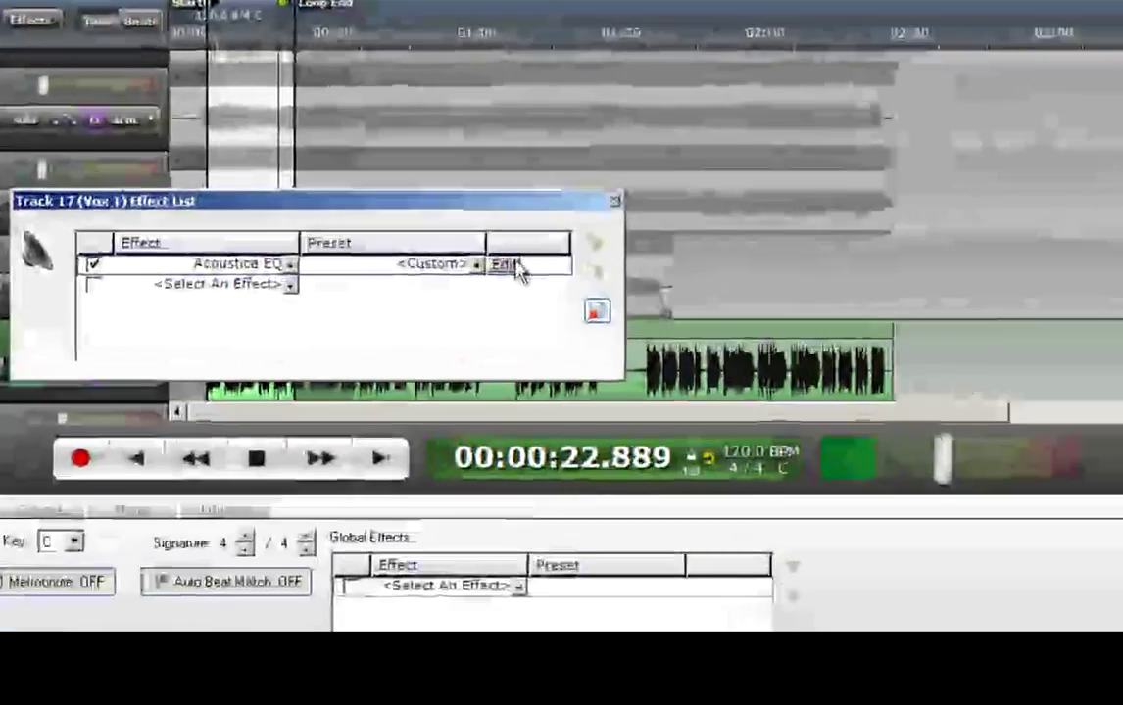
- In the Vox 1 Acoustica EQ, cut the <32 and 63 bands to -18 dB and the 125 band to about -10 dB
click(512, 275)
drag(326, 327, 336, 519)
drag(380, 336, 380, 480)
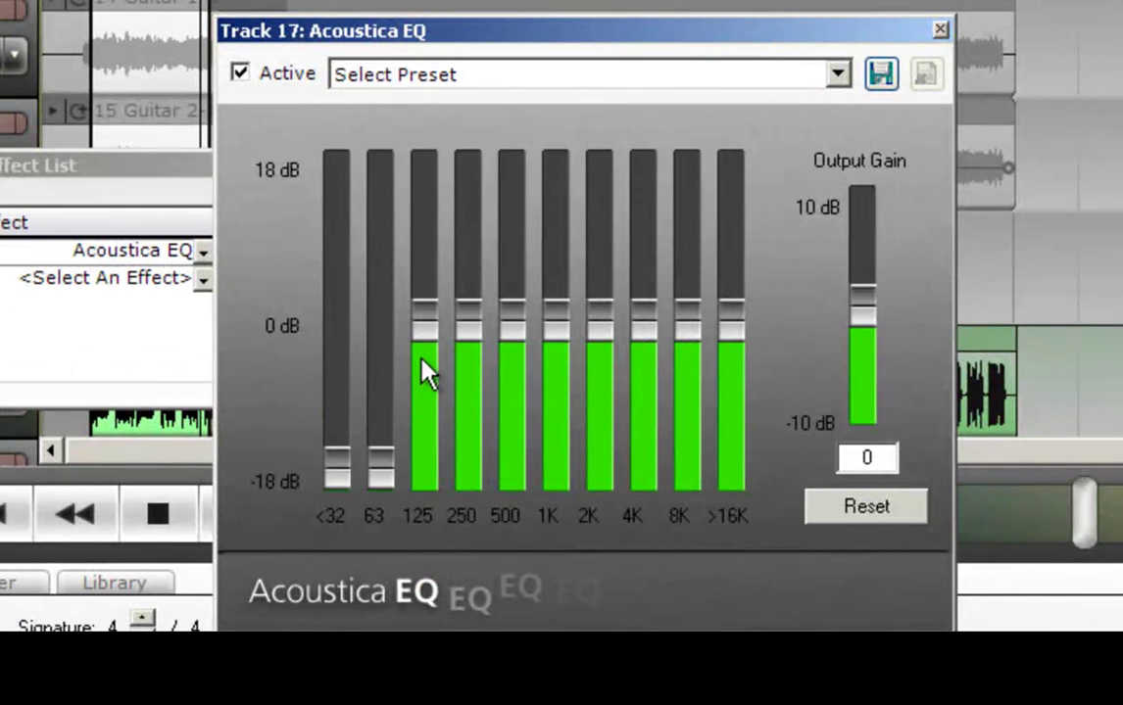
drag(427, 372, 428, 403)
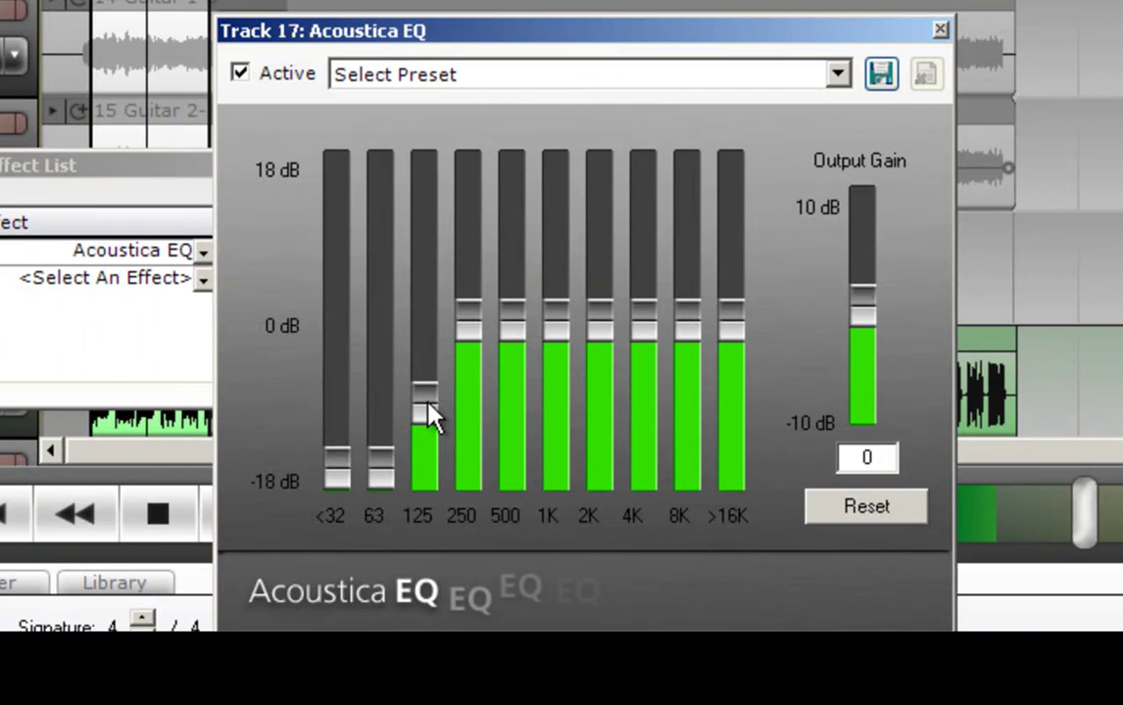
click(939, 32)
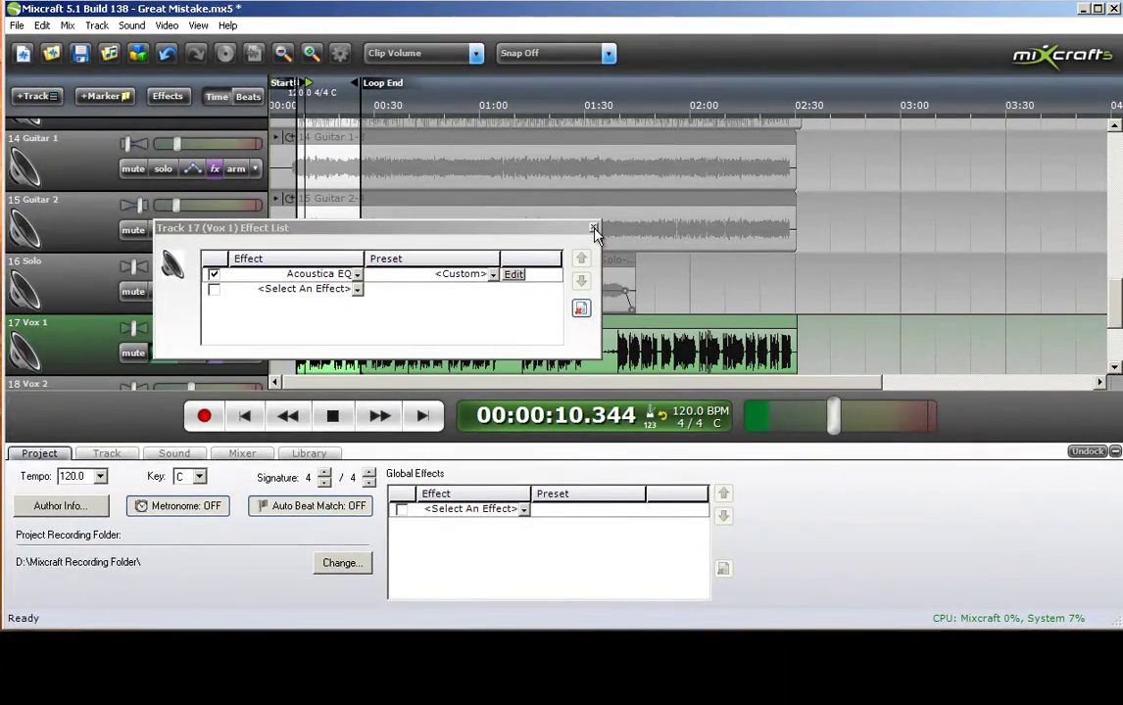
- Add the vocSteady_stereo effect to Vox 1 and move it above Acoustica EQ
click(324, 290)
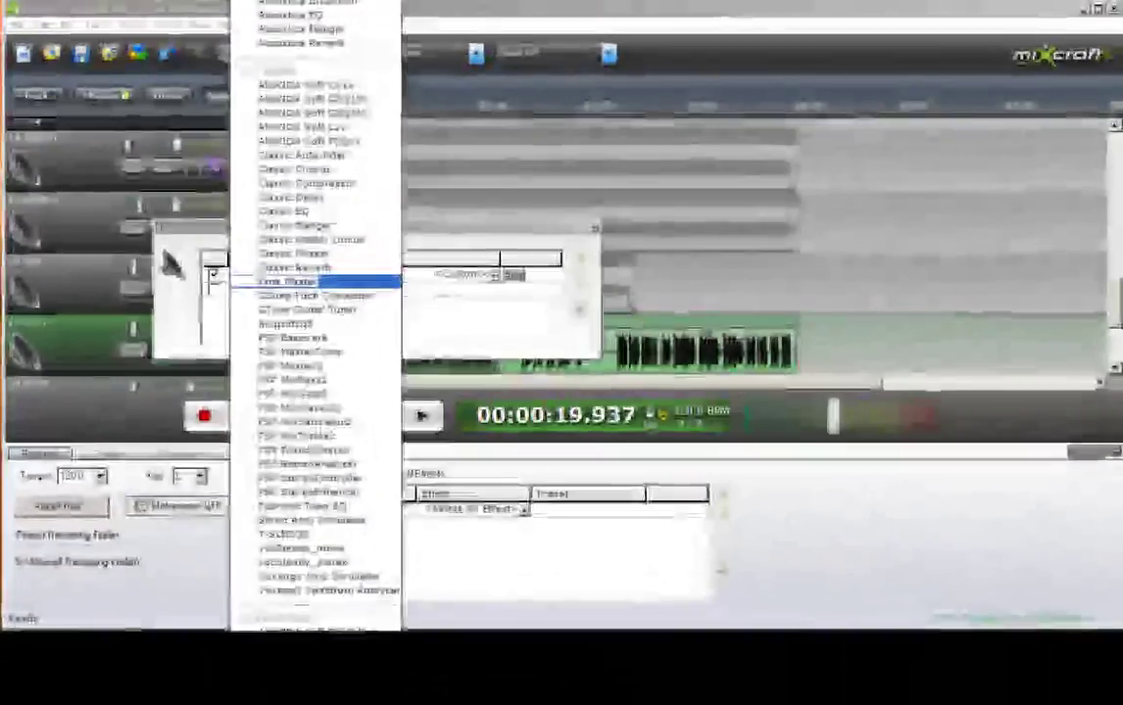
click(345, 565)
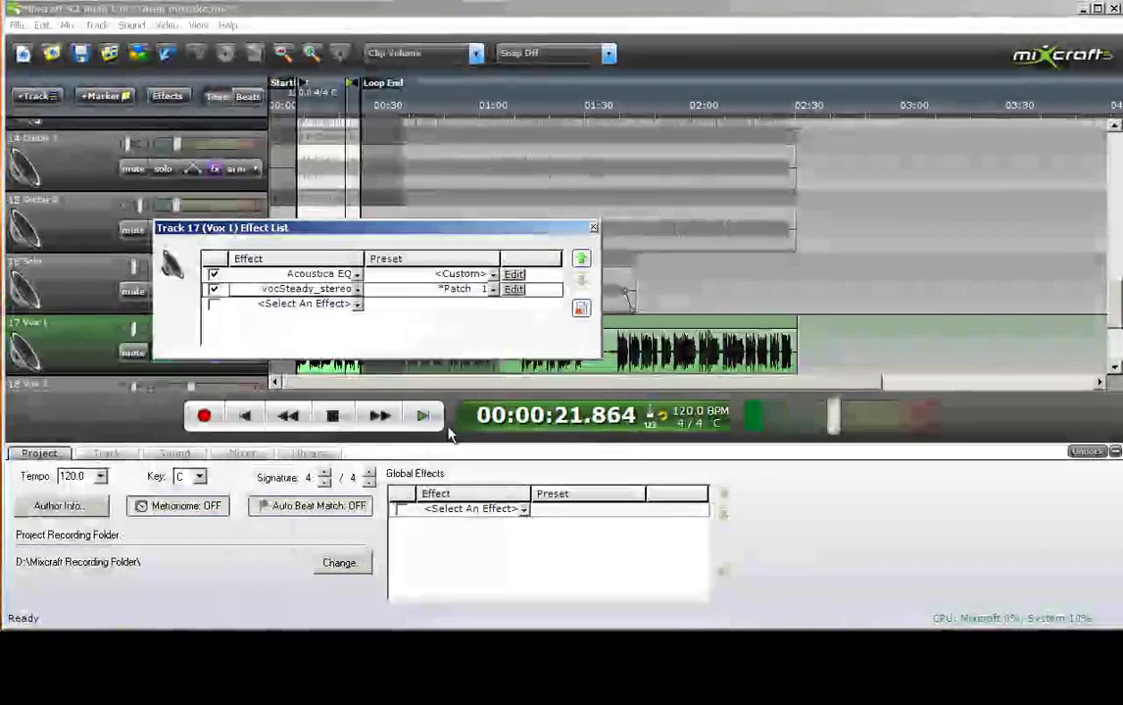
click(582, 263)
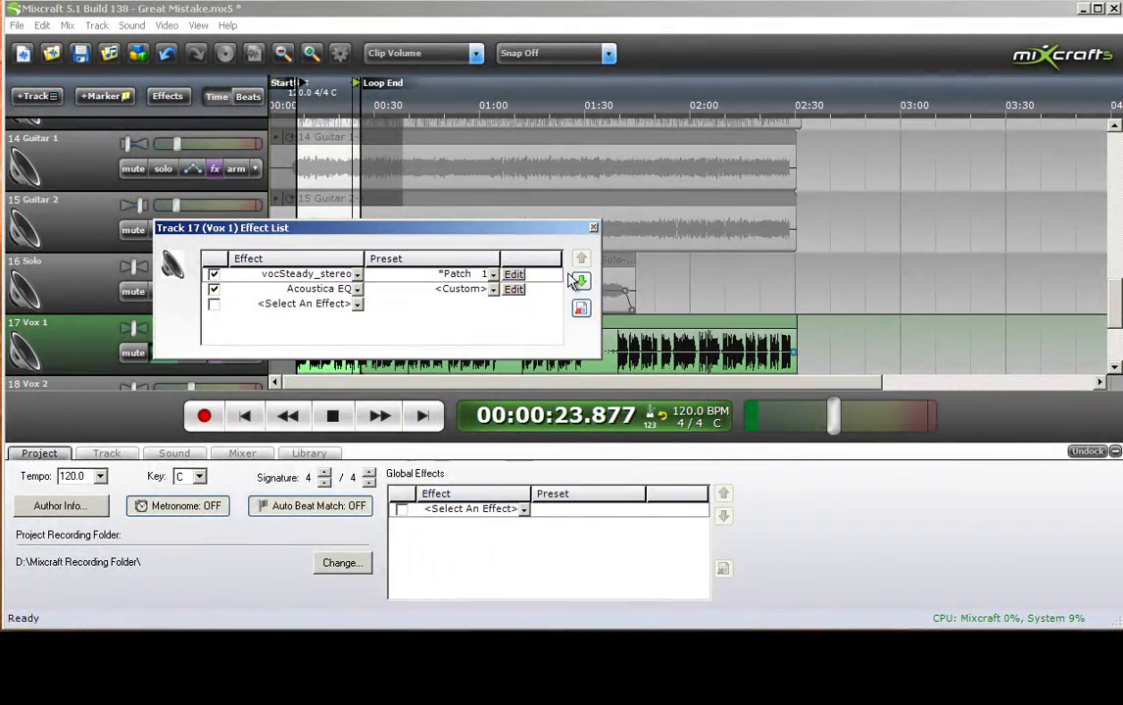
- Enable Dual and Low Cut in vocSteady, raise its out gain to about +4 dB, and stop playback
click(513, 275)
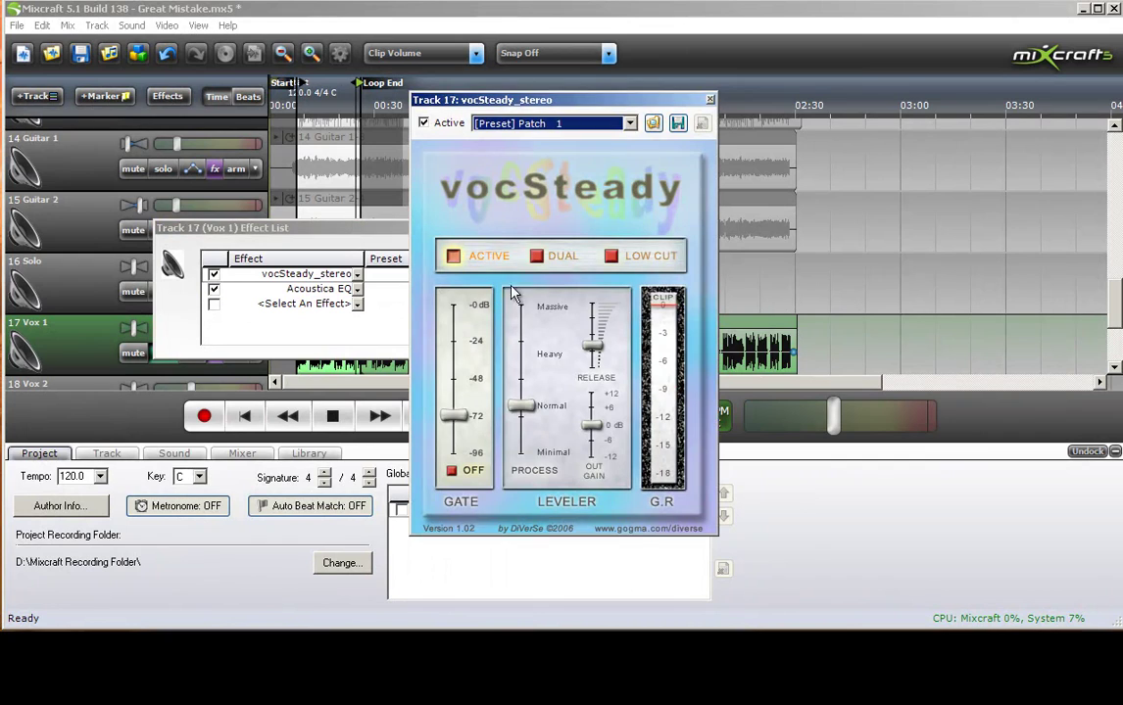
click(612, 256)
drag(595, 427, 593, 415)
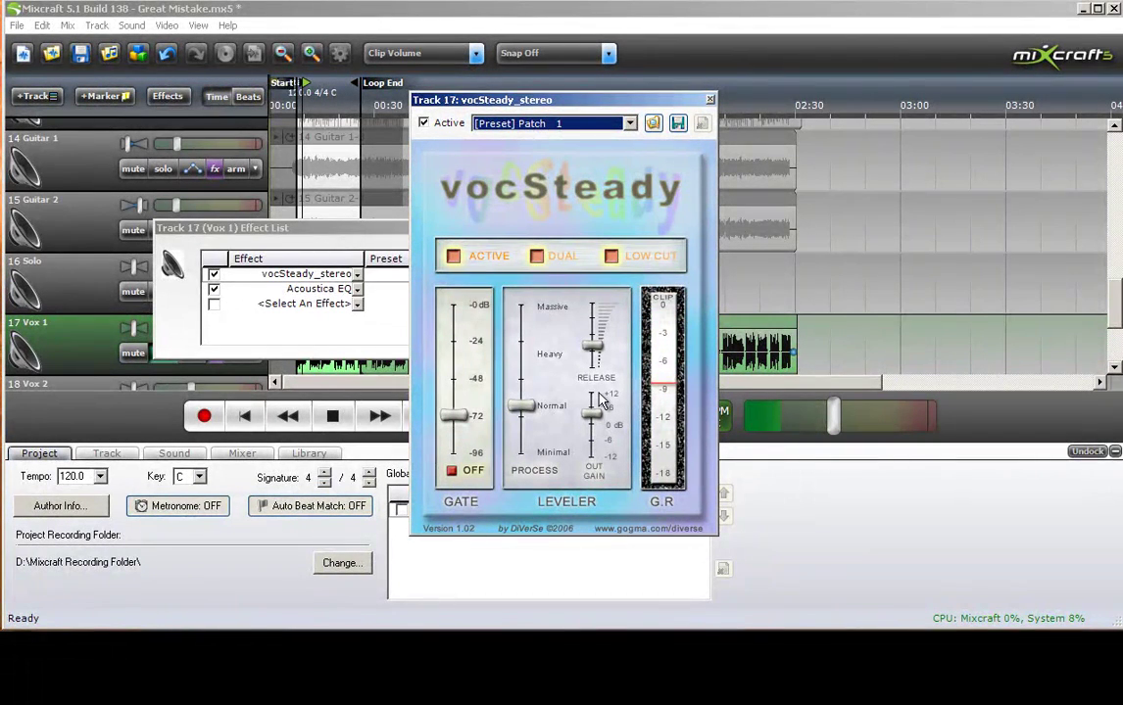
click(710, 100)
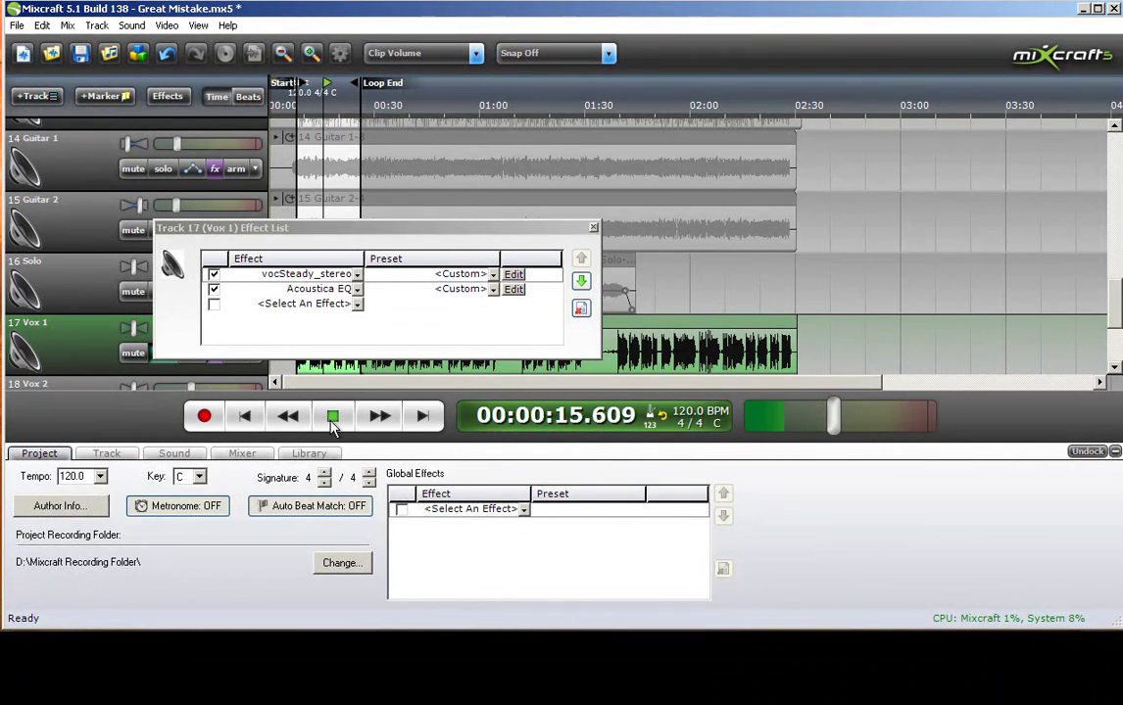
key(space)
- Add PSP PseudoStereo to Vox 1 with the "over heads 2" preset and audition the looped vocal
click(358, 309)
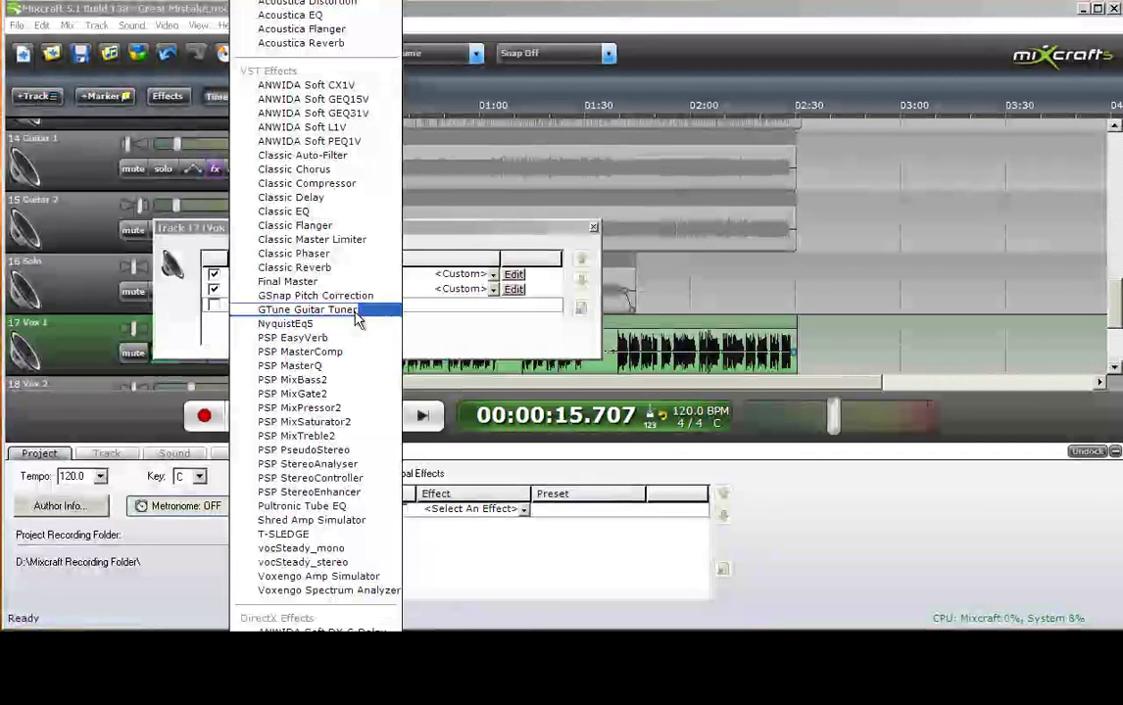
click(343, 449)
click(493, 304)
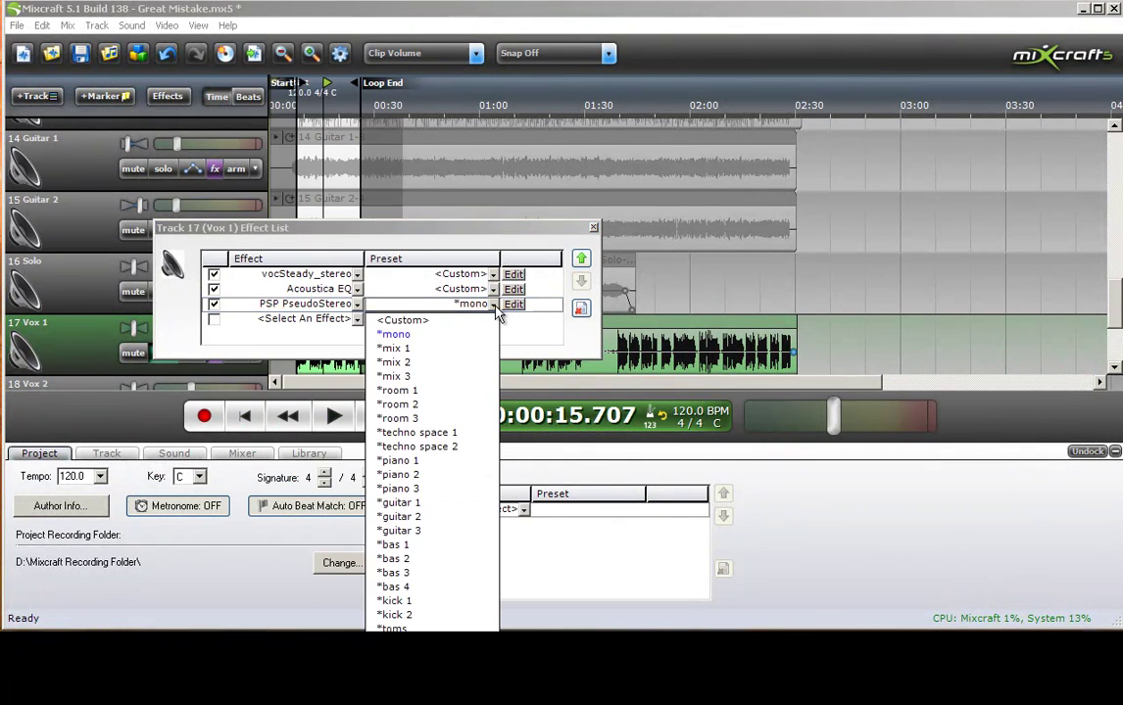
click(431, 578)
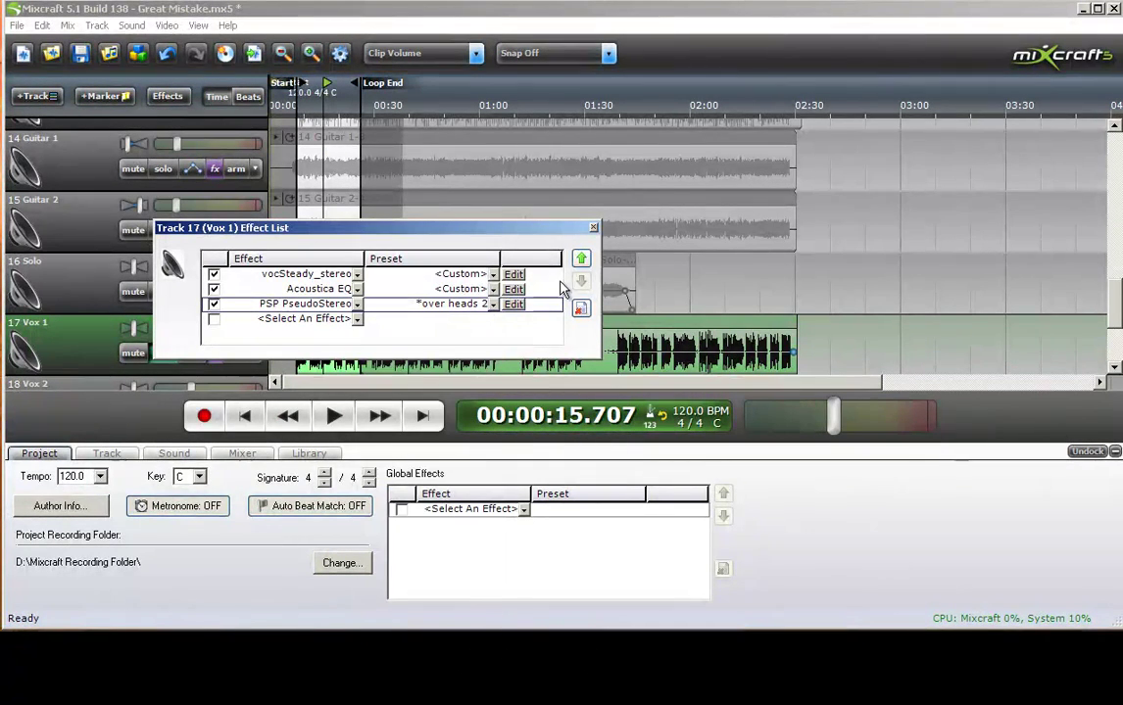
click(592, 227)
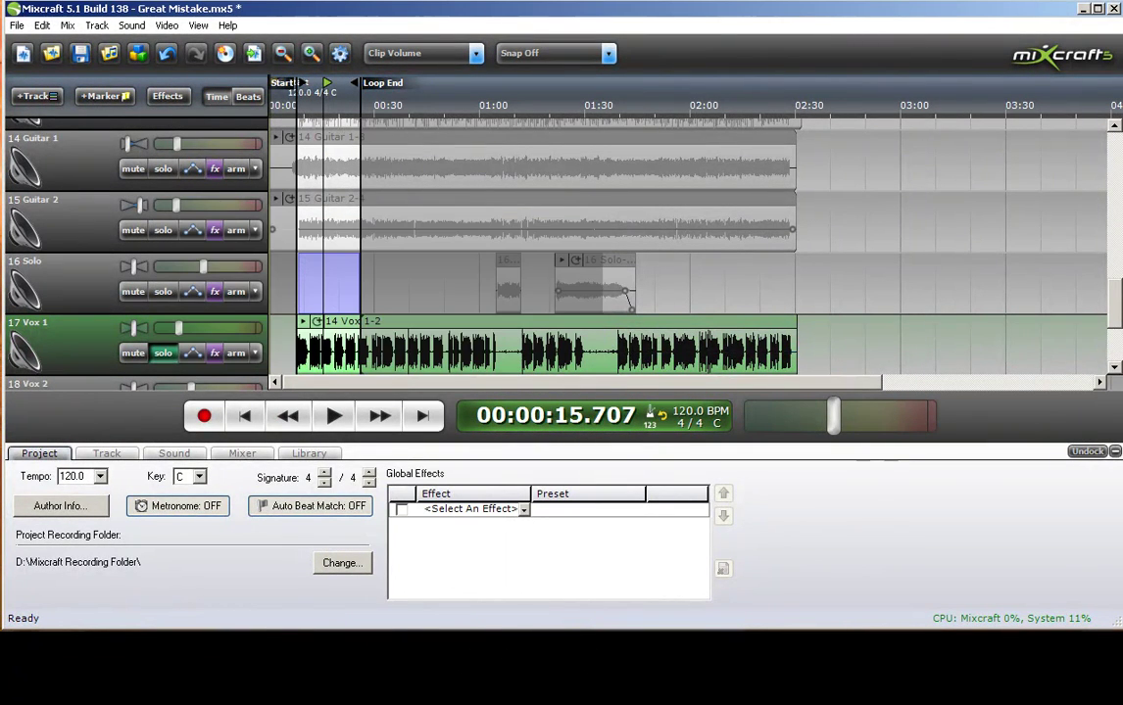
click(334, 418)
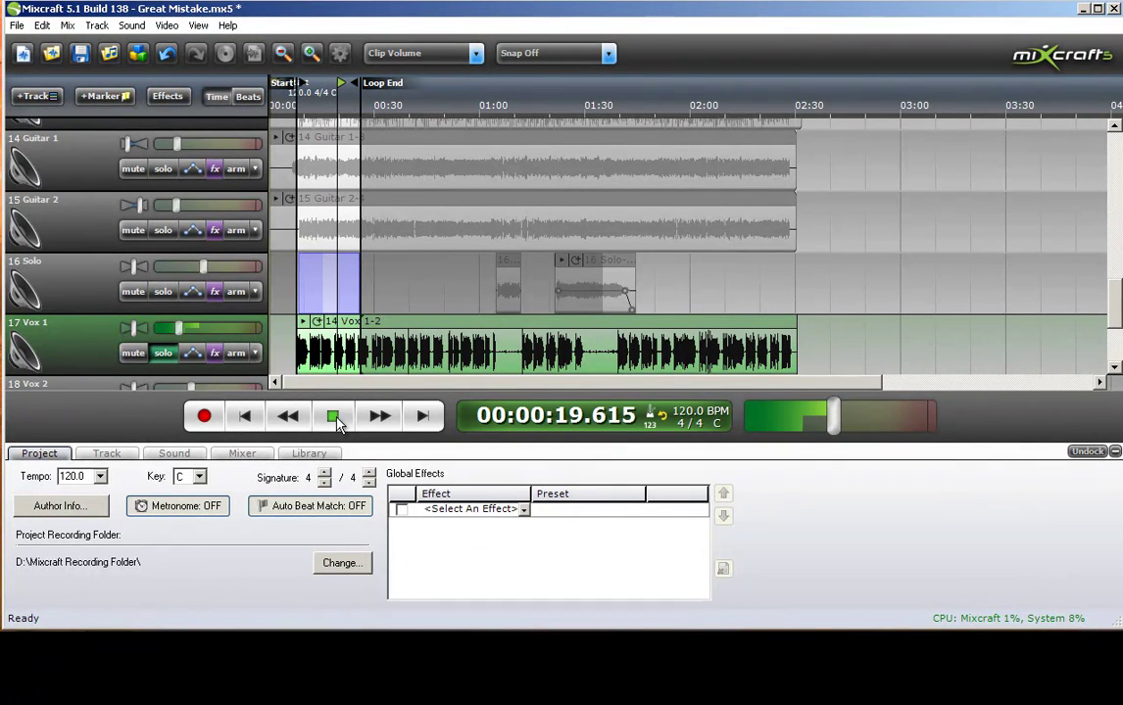
click(335, 417)
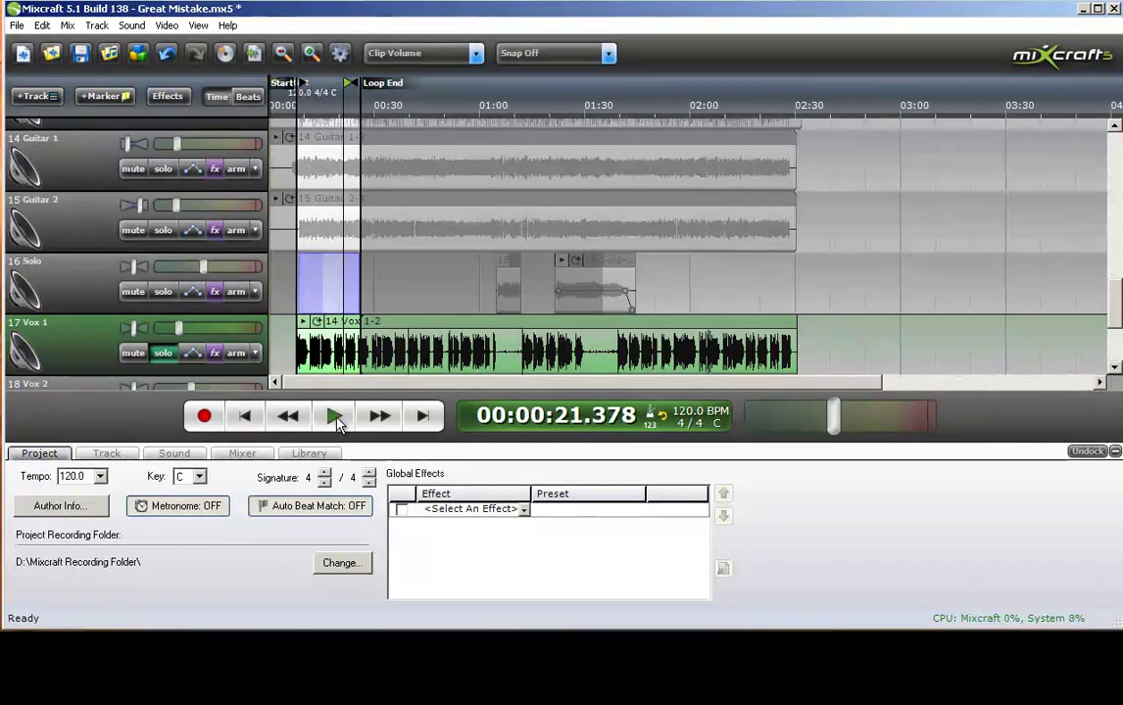
- Add Acoustica Reverb after PSP PseudoStereo on Vox 1 and move the effect list clear of the track
click(213, 355)
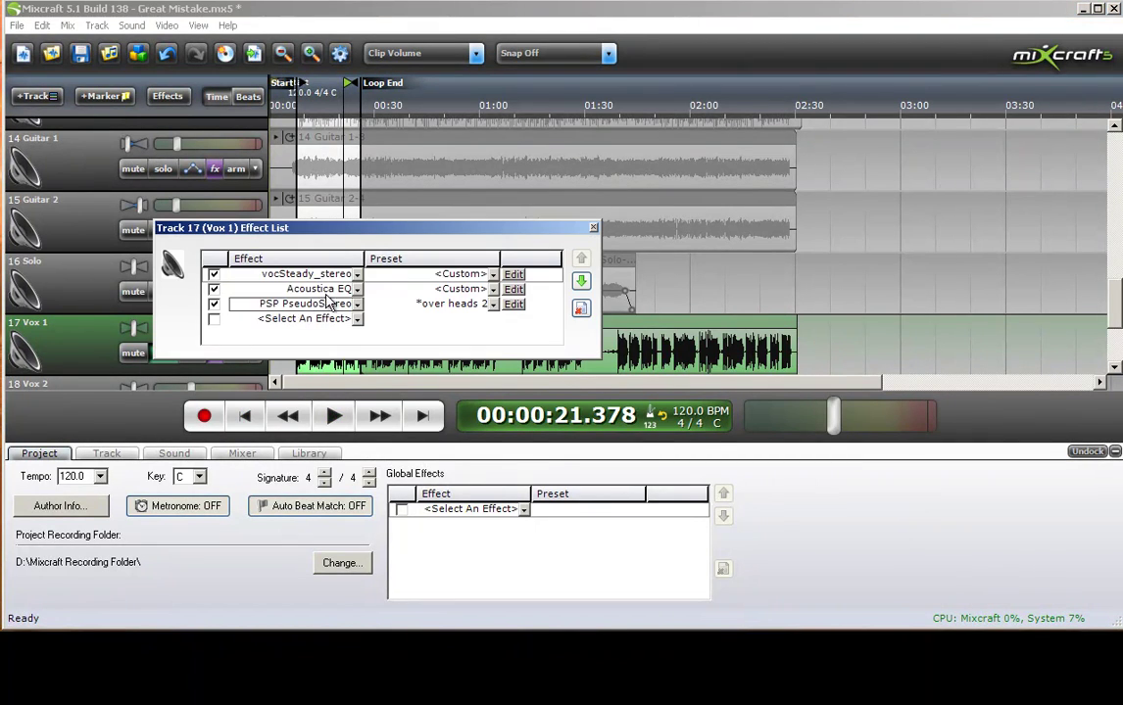
click(358, 319)
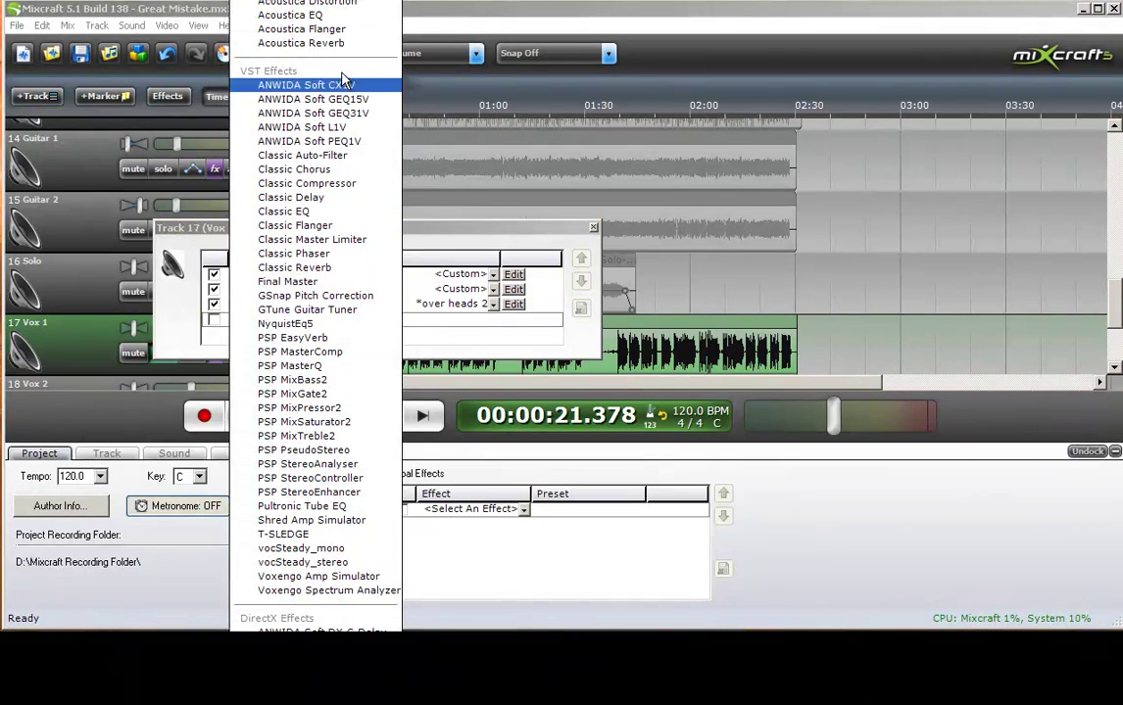
click(342, 44)
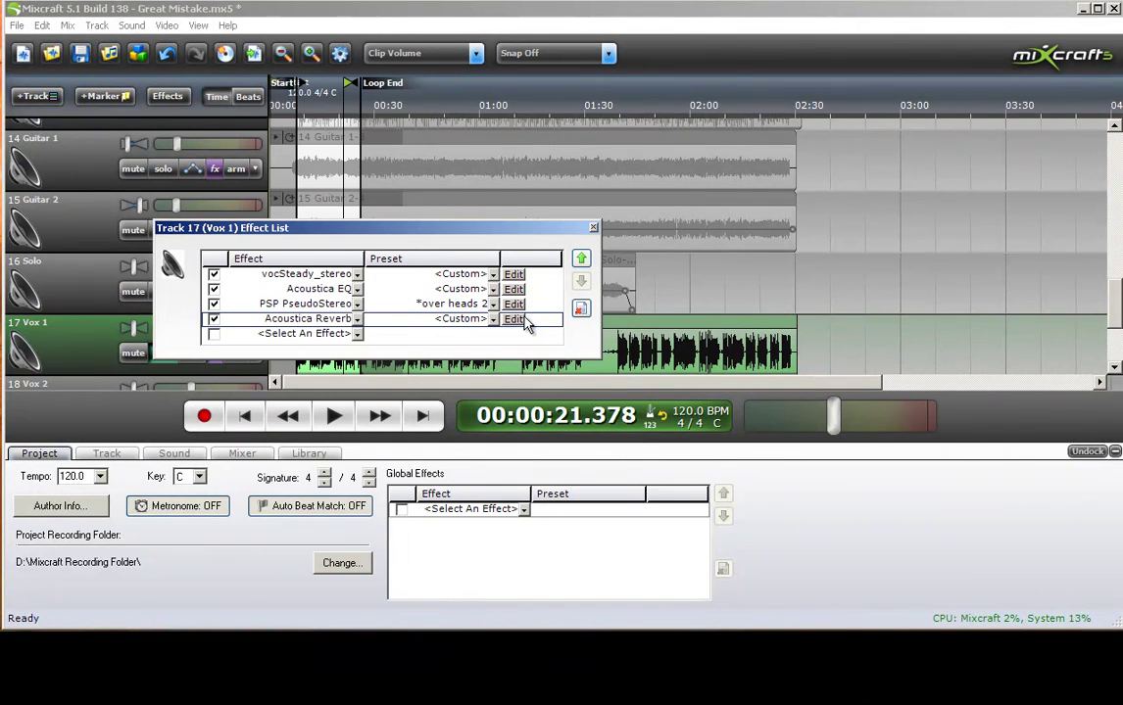
drag(508, 233, 785, 122)
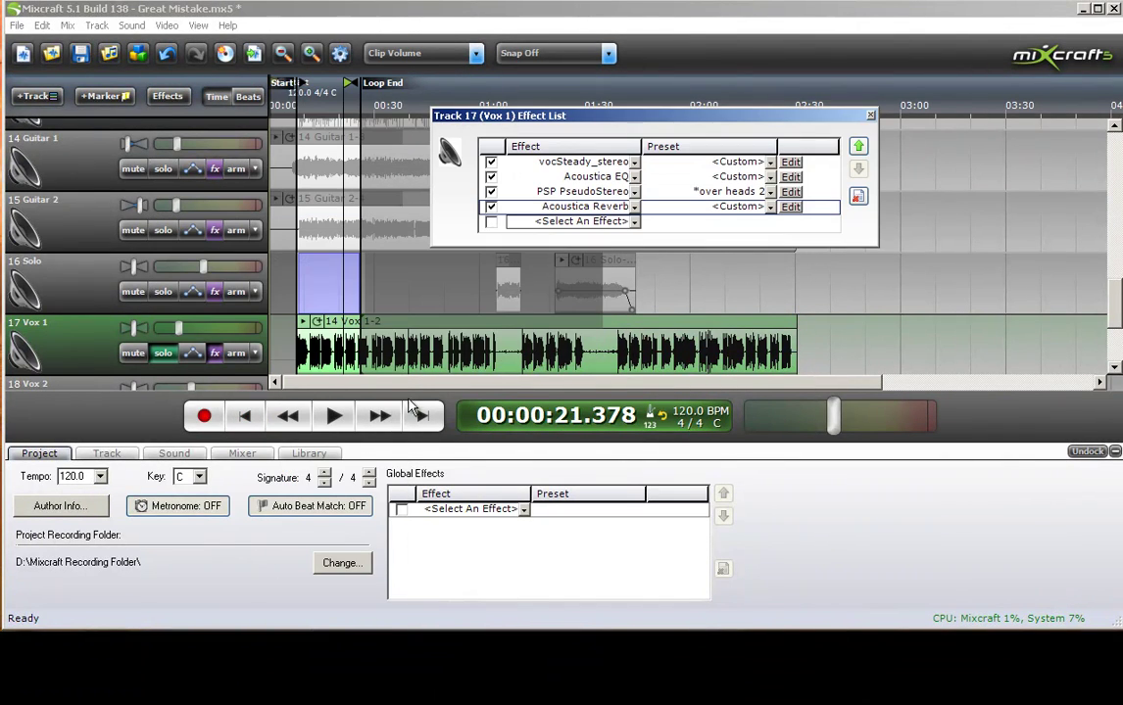
- While the loop plays, set Acoustica Reverb to Reverberation 58, High Freq. Damping 0 and Wet Mix 9, and close the effect windows
click(334, 422)
click(791, 207)
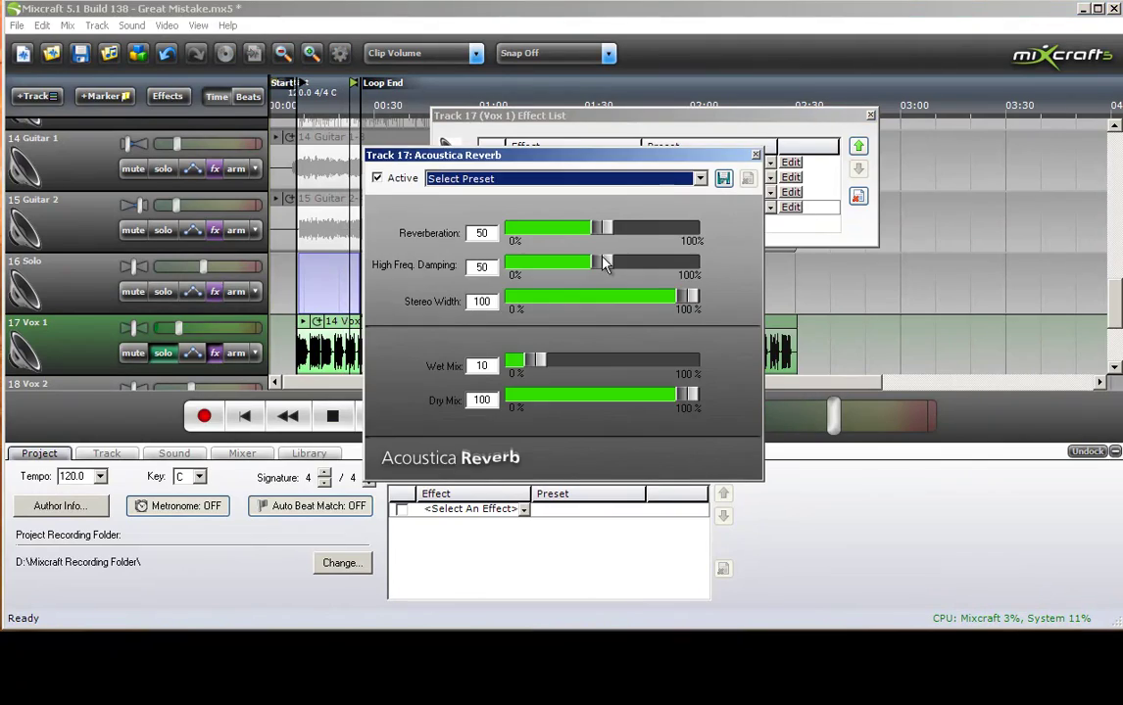
drag(604, 265, 480, 264)
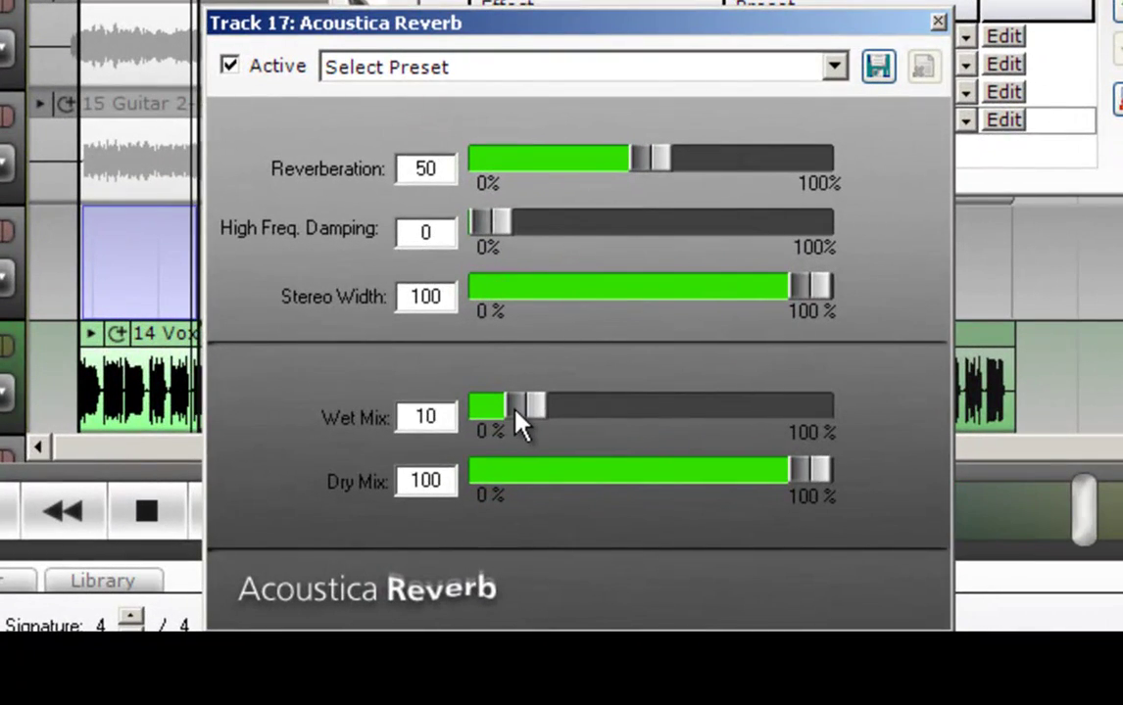
drag(516, 416, 520, 416)
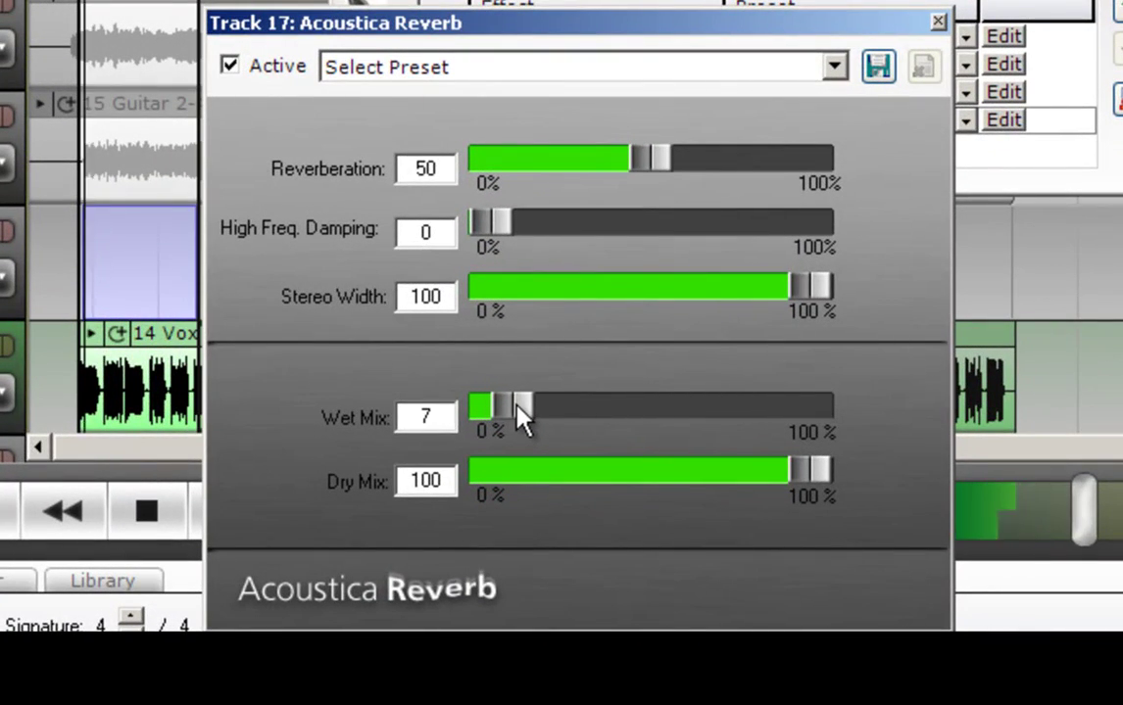
drag(650, 173, 678, 166)
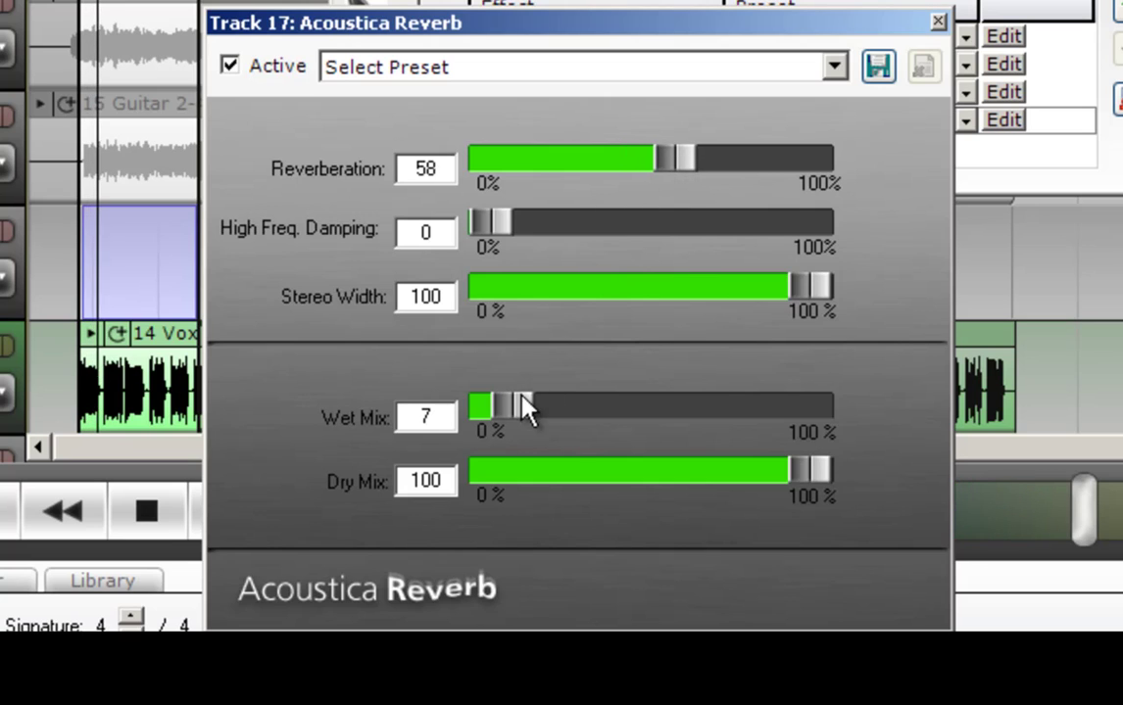
drag(522, 403, 524, 407)
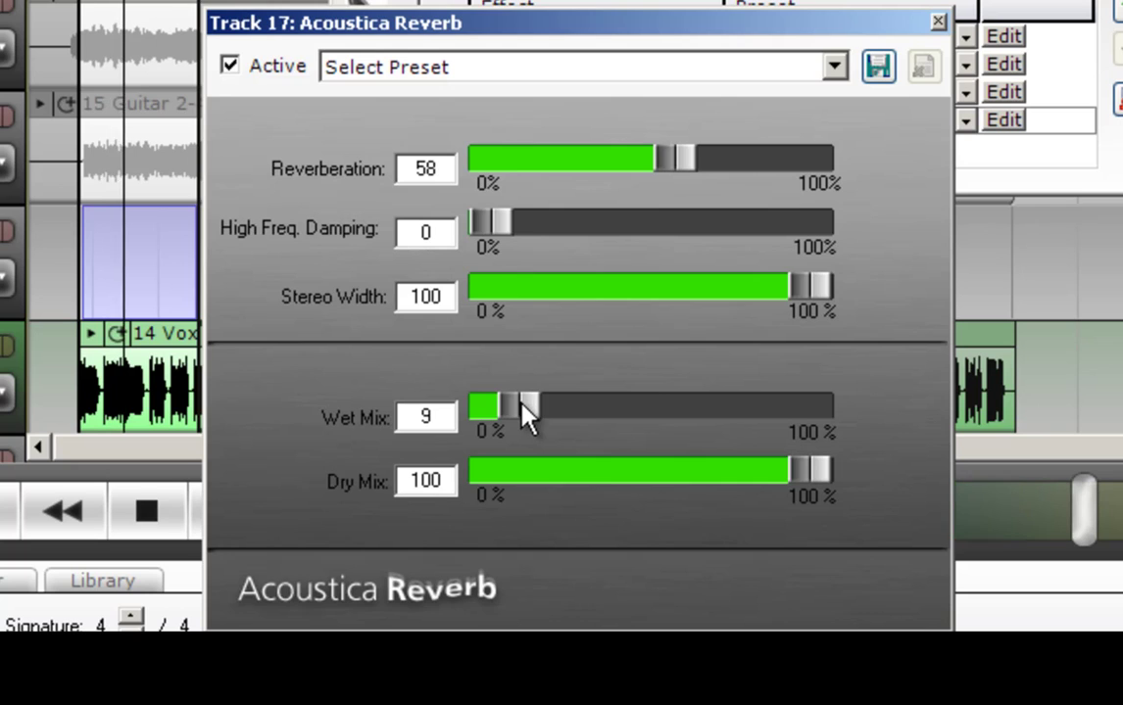
click(937, 21)
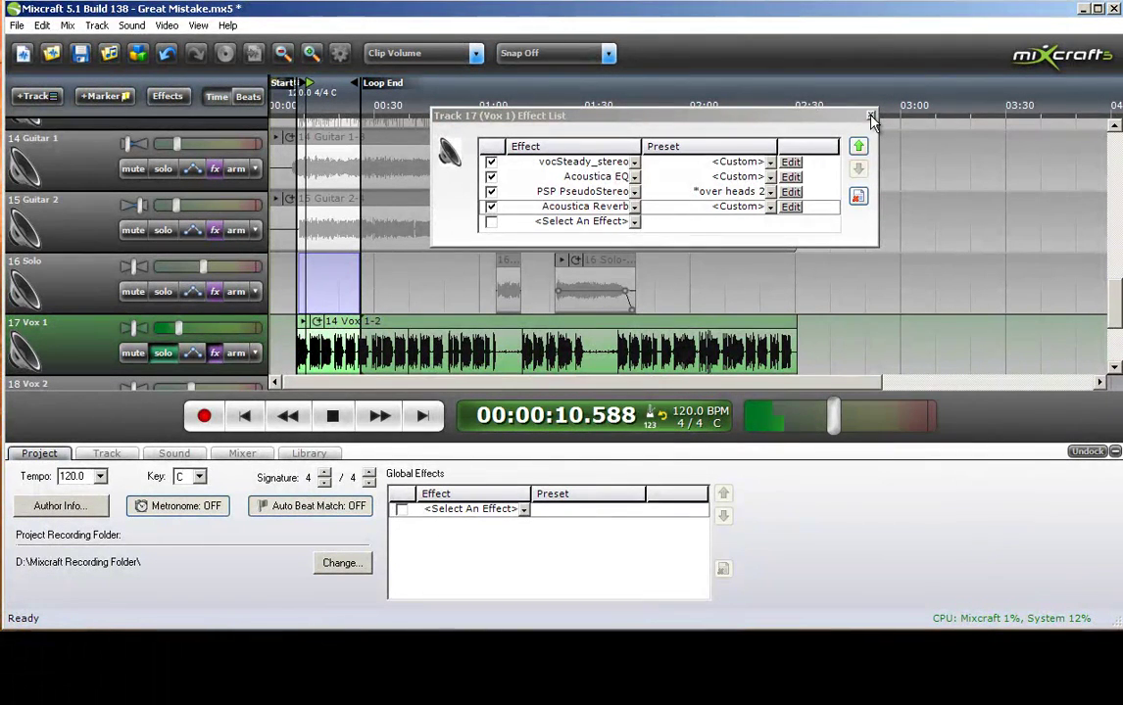
click(871, 118)
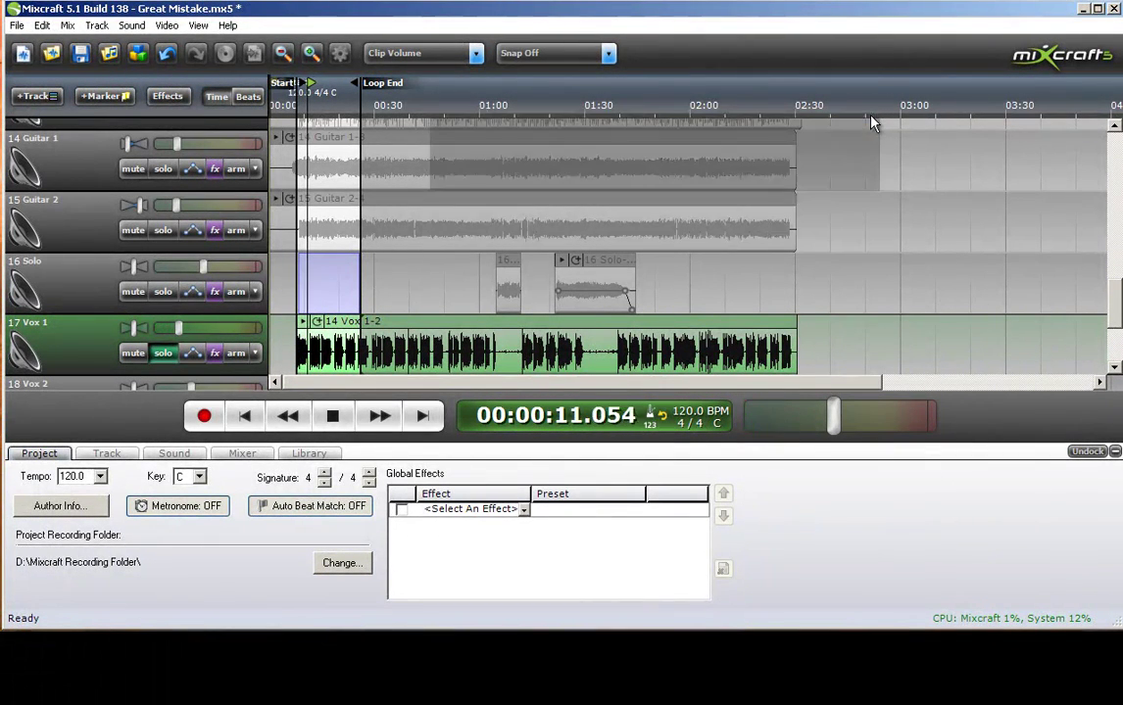
- Stop playback, unsolo Vox 1 and remove the loop by collapsing its end onto its start
click(333, 418)
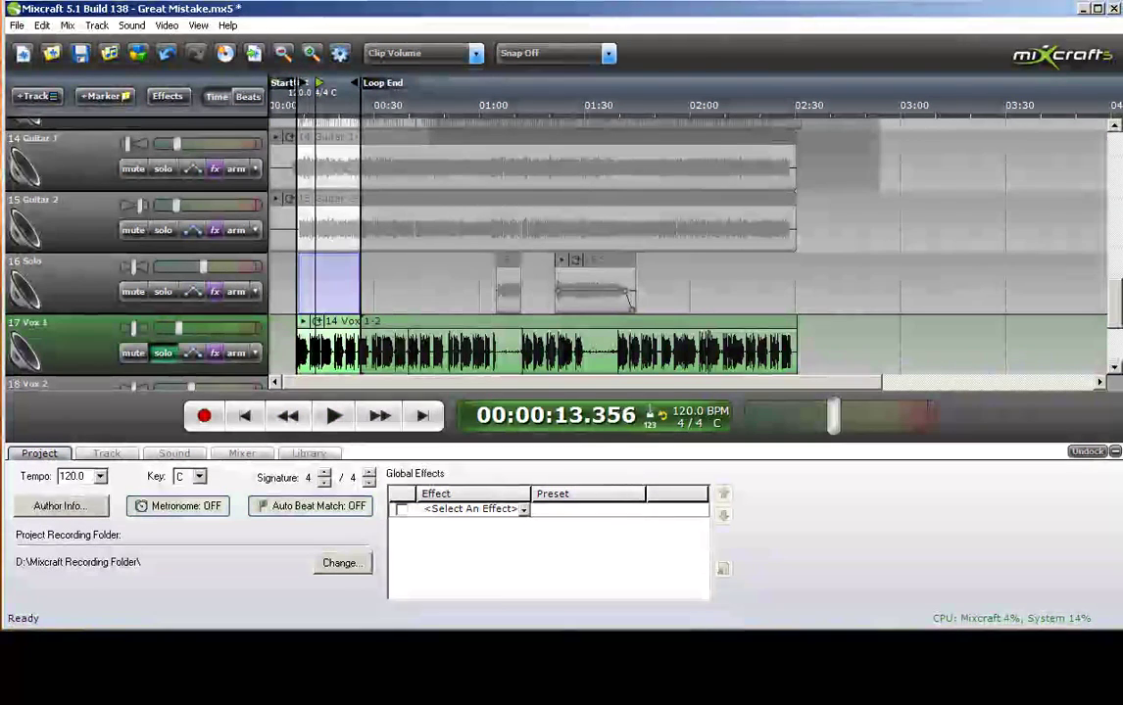
scroll(1105, 296, down, 1)
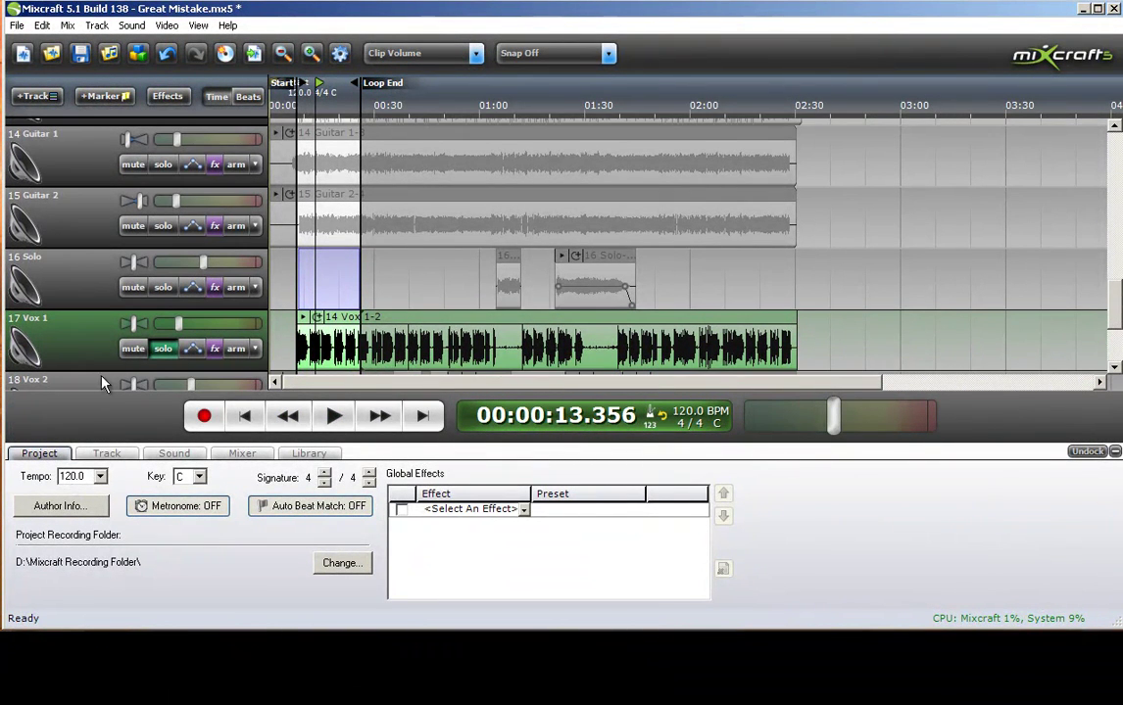
click(162, 350)
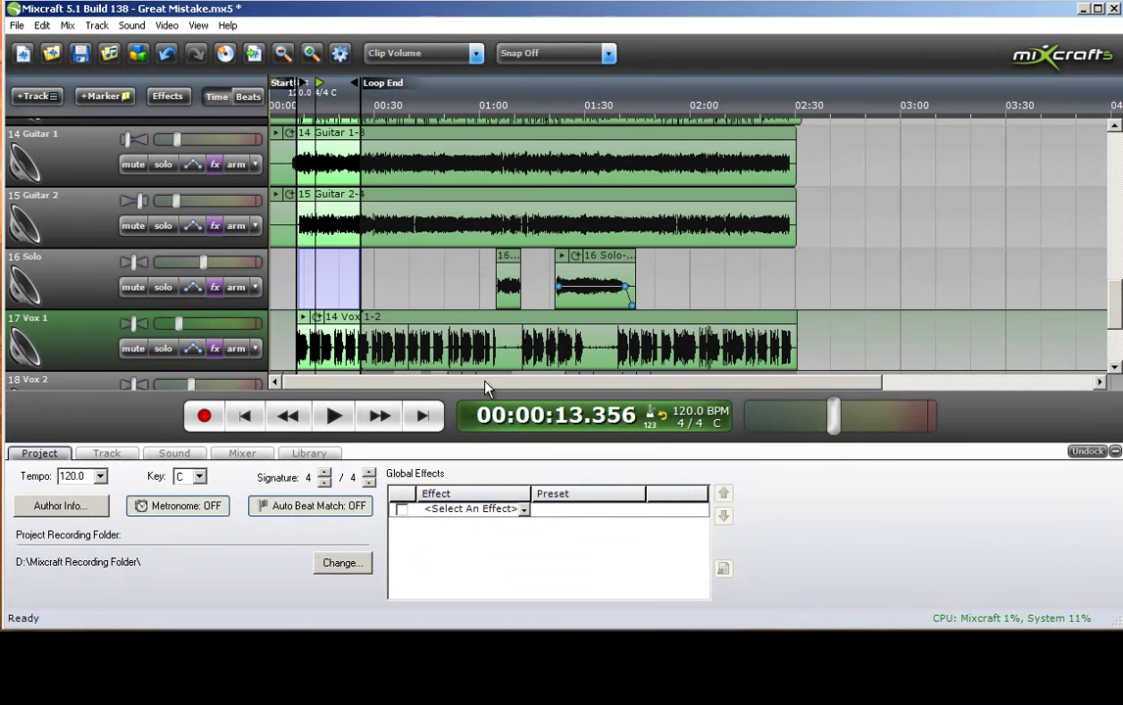
drag(354, 82, 276, 90)
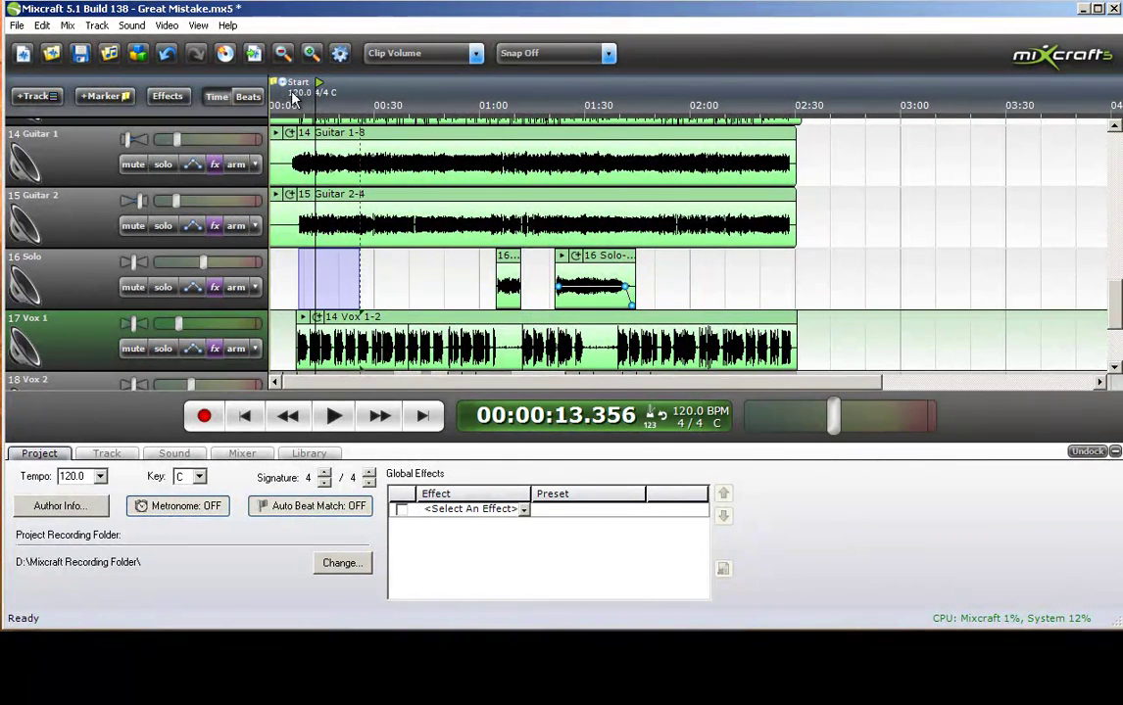
- Play the full mix from near the start of the song to hear the processed Vox 1 in context, and stop
click(292, 98)
click(345, 421)
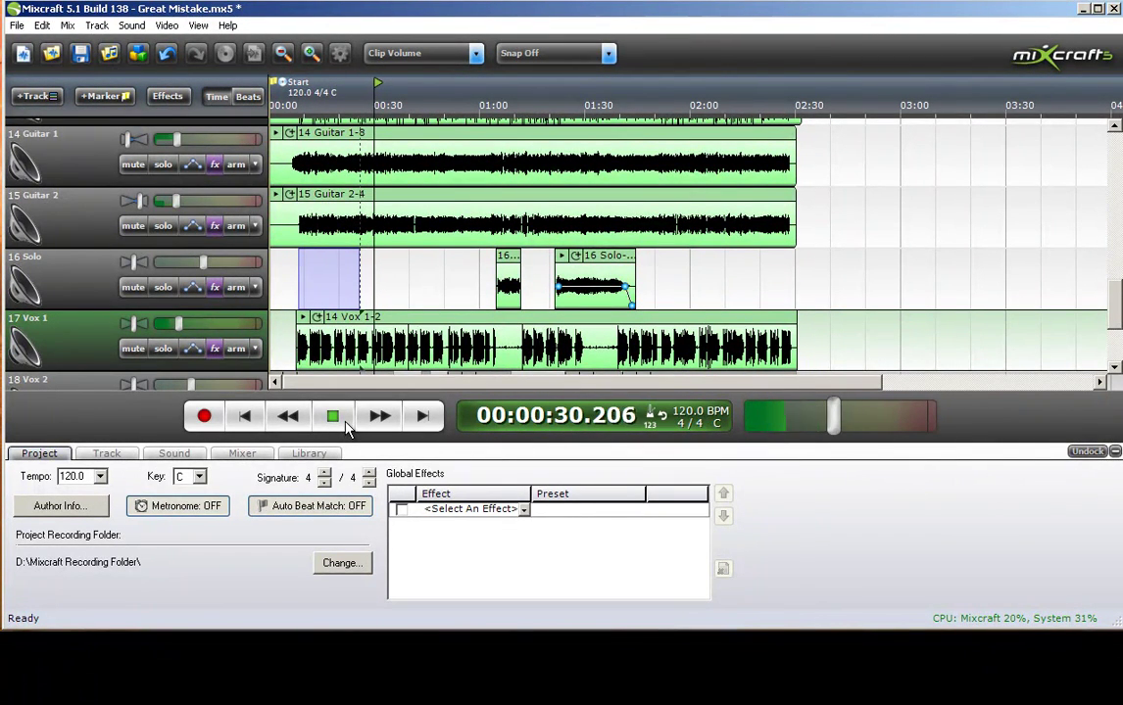
click(343, 421)
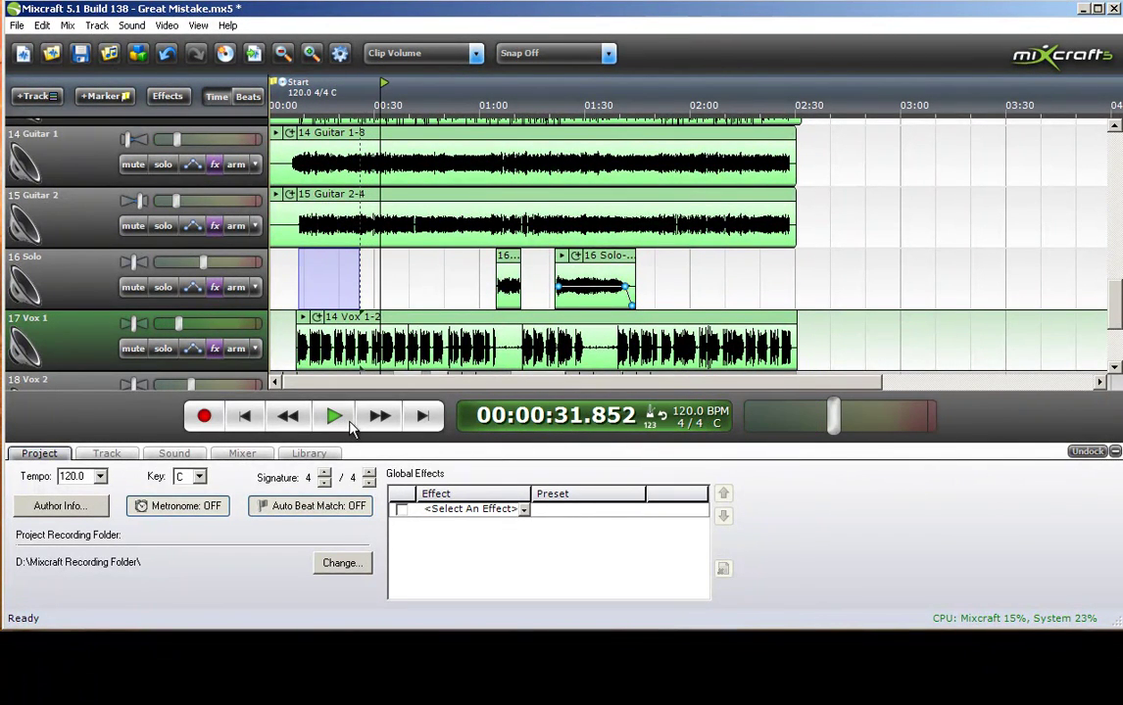
- Remove every effect from the Vox 2 track and close its effect list
scroll(1117, 306, down, 3)
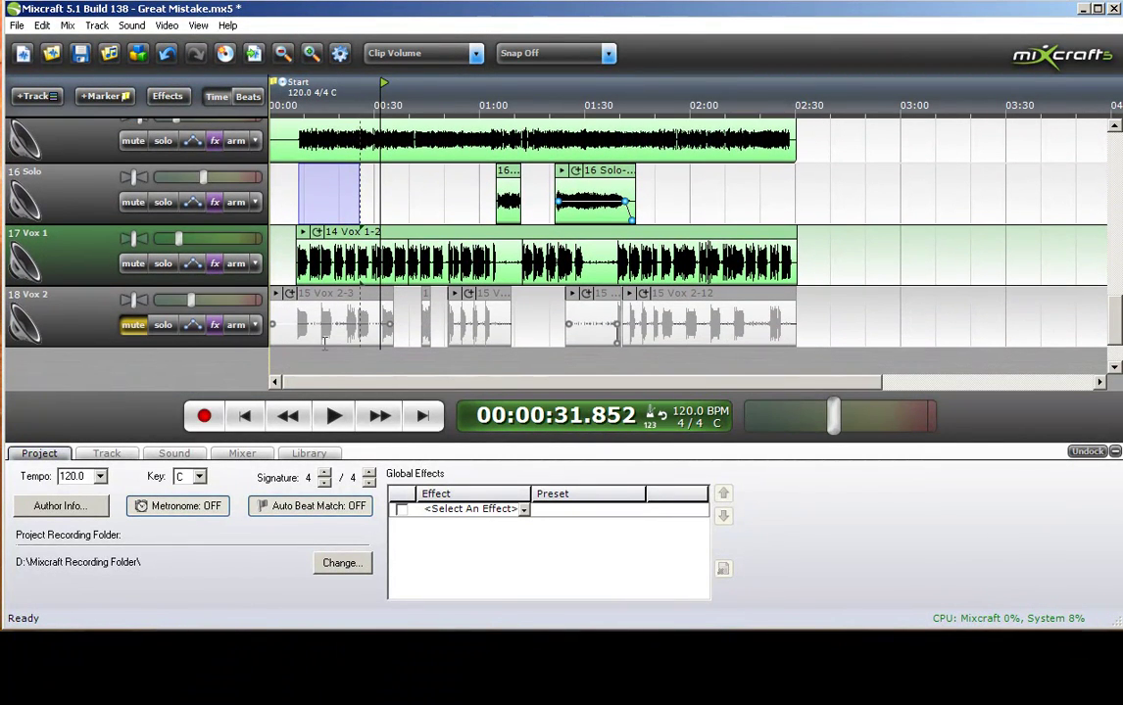
click(215, 325)
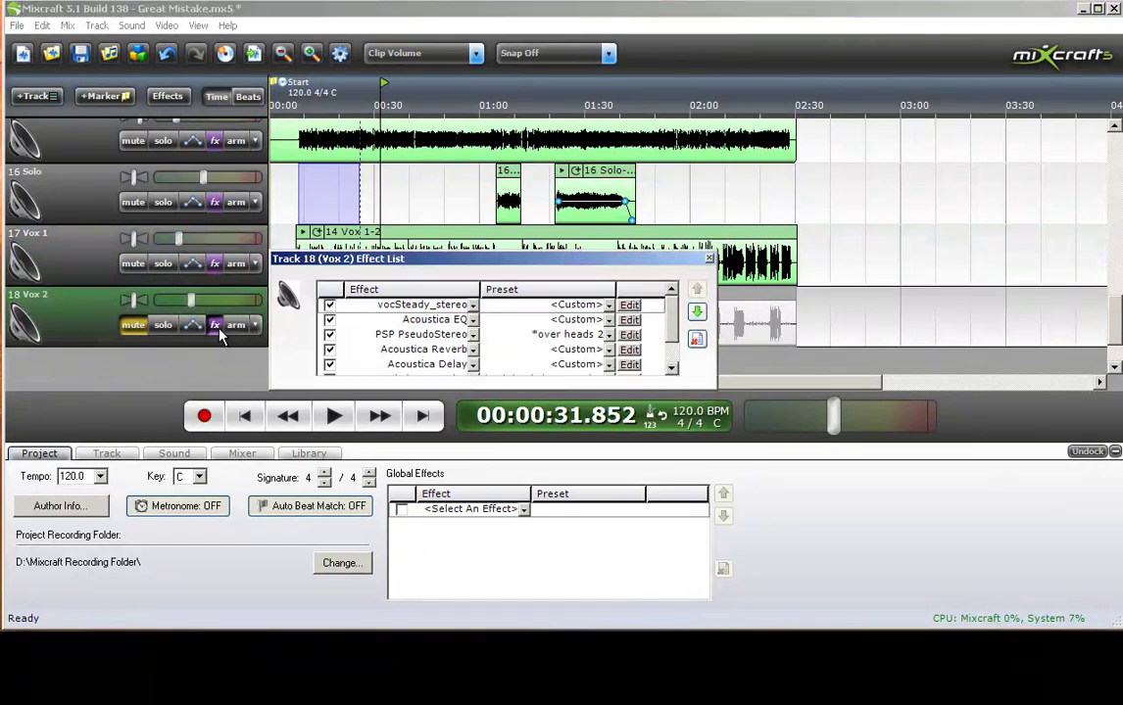
click(696, 338)
click(696, 338)
click(697, 338)
click(697, 338)
click(696, 338)
click(697, 338)
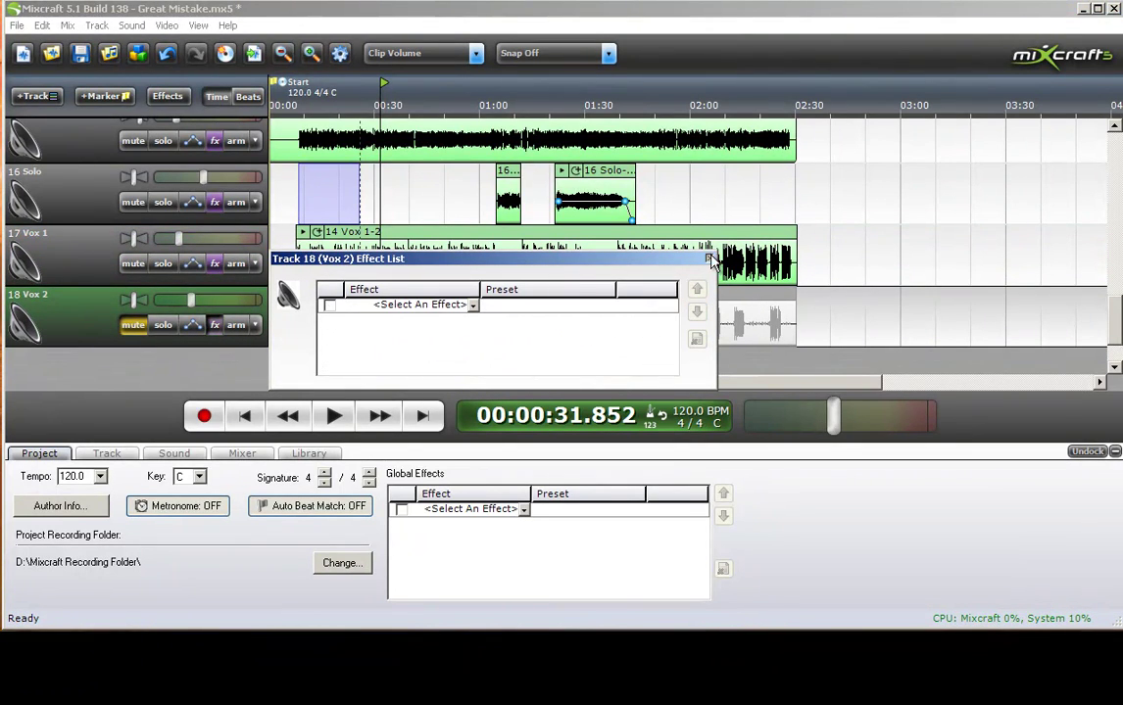
click(709, 259)
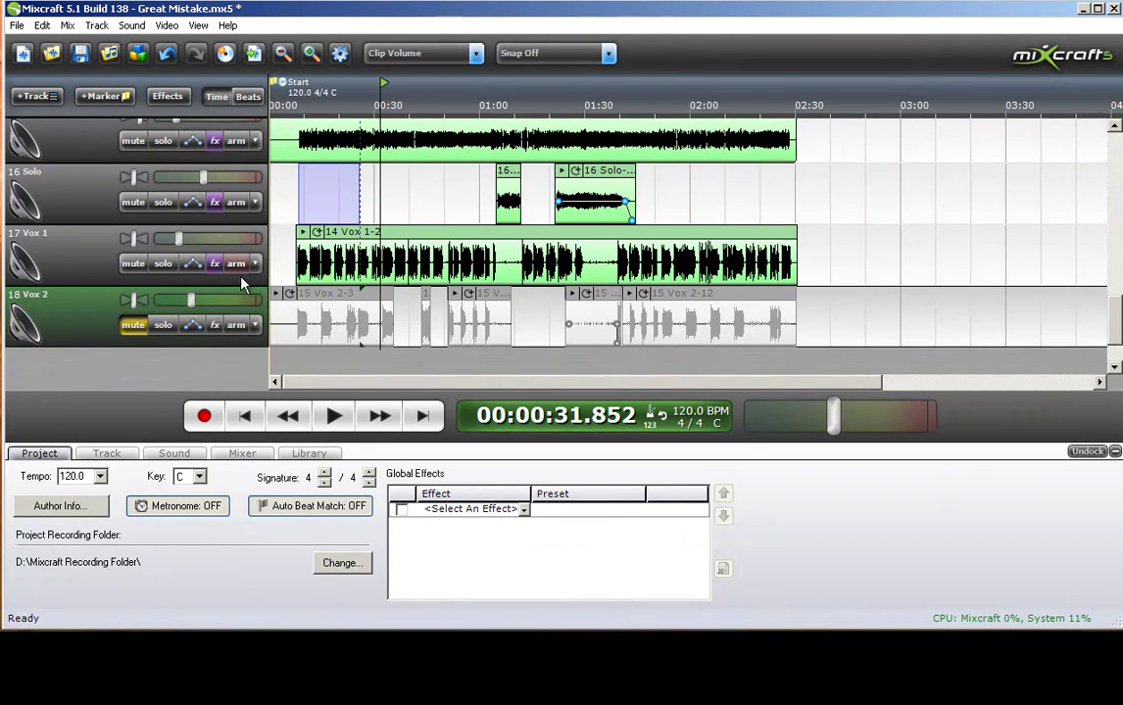
- Show the Vox 2 and Vox 1 effect lists together and add vocSteady_stereo as the first effect on Vox 2
click(216, 324)
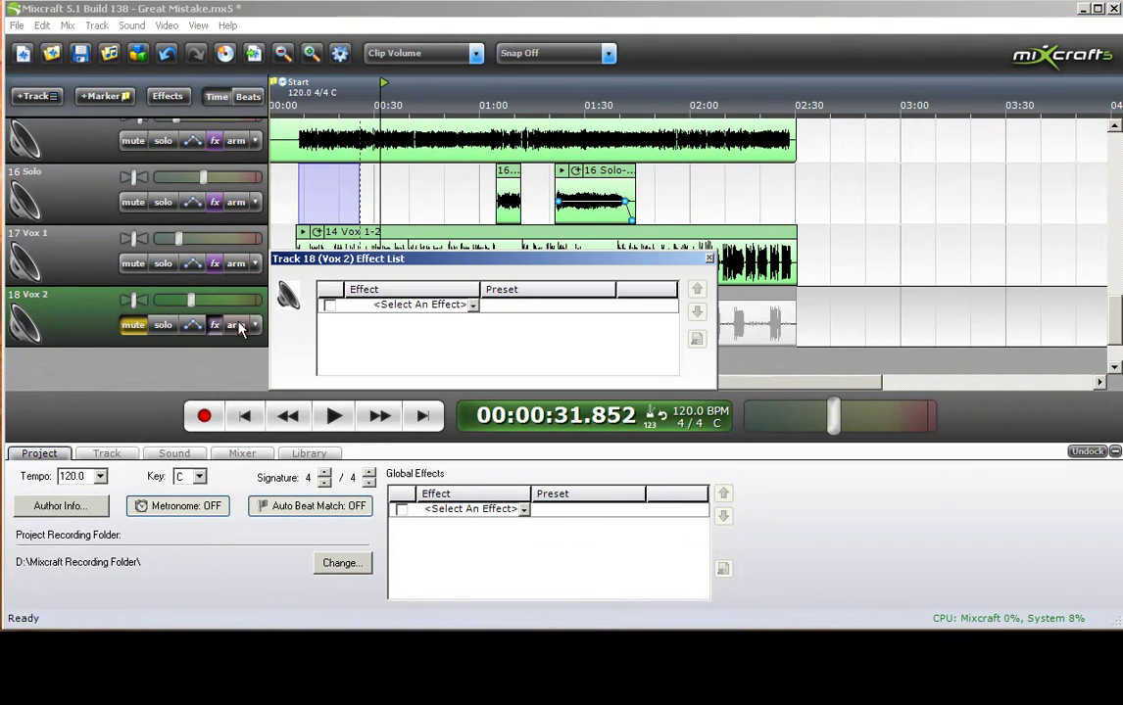
click(431, 307)
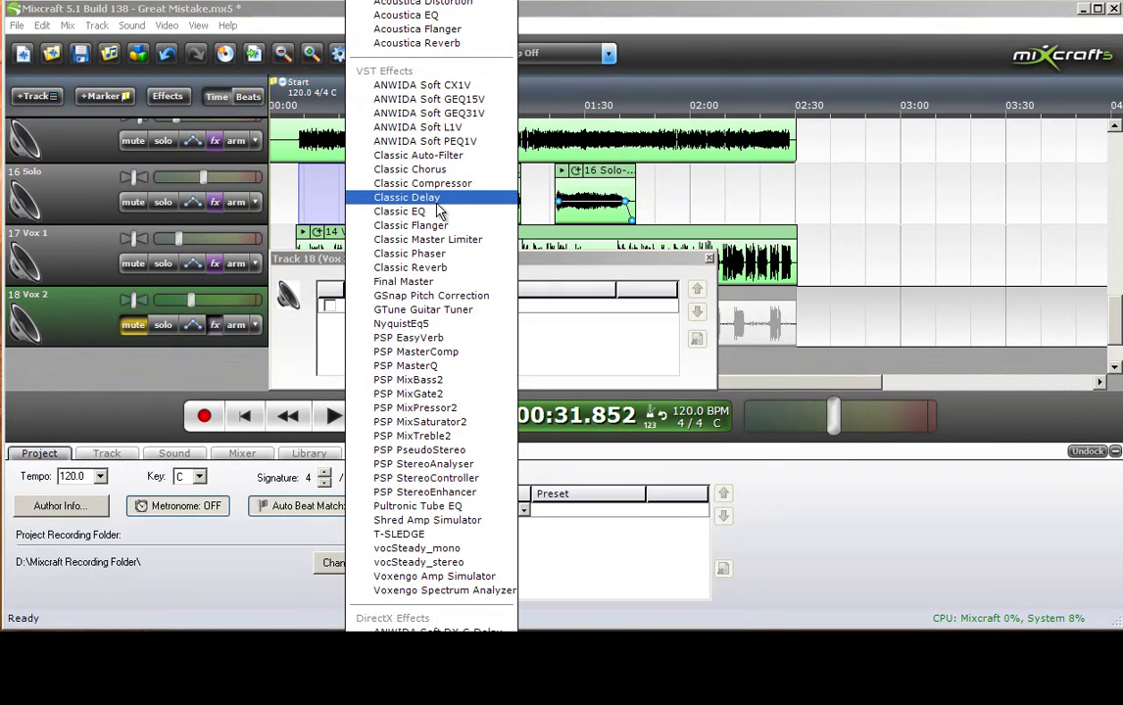
click(616, 253)
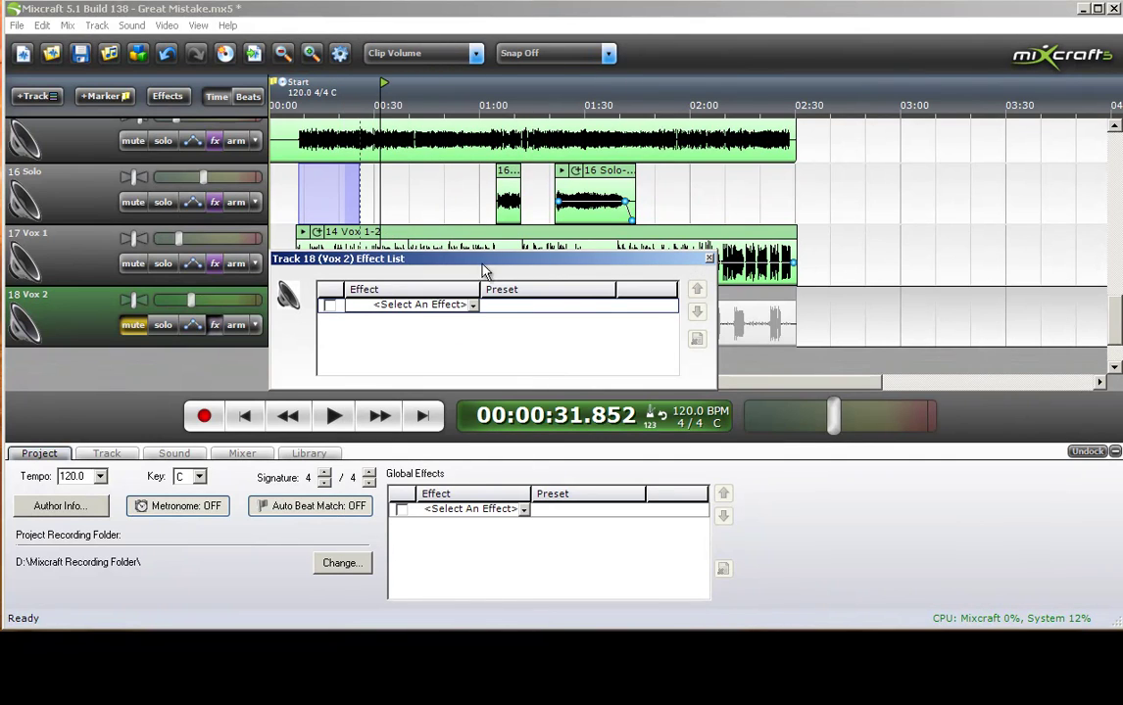
click(217, 264)
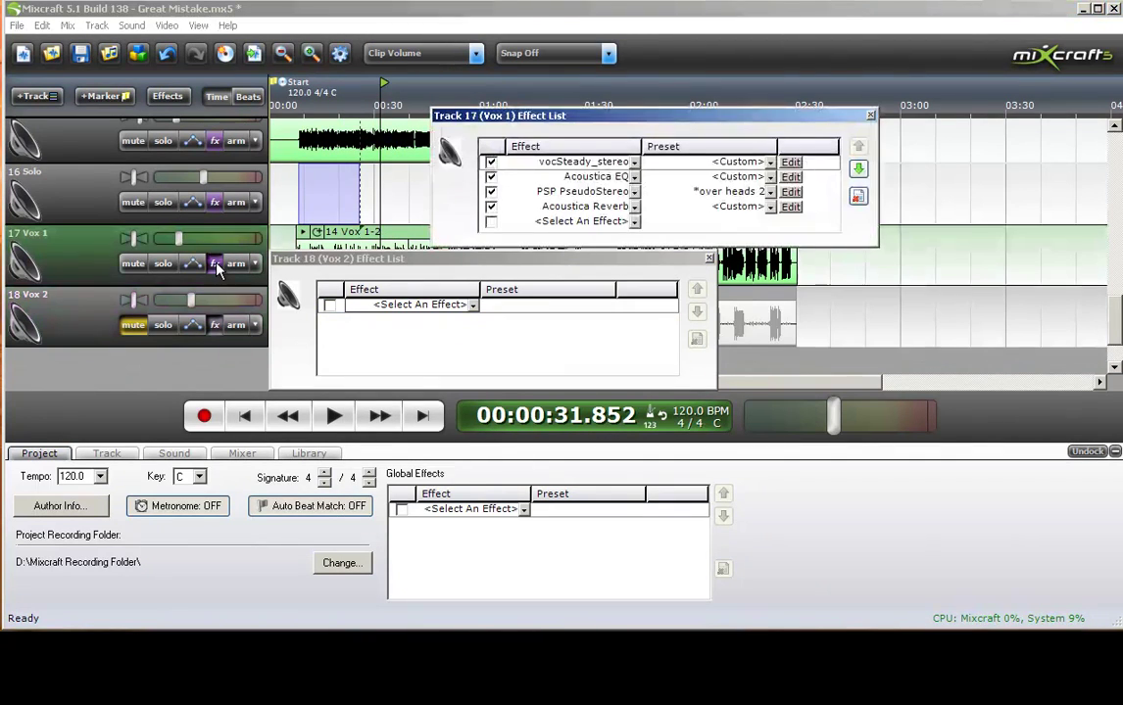
click(472, 304)
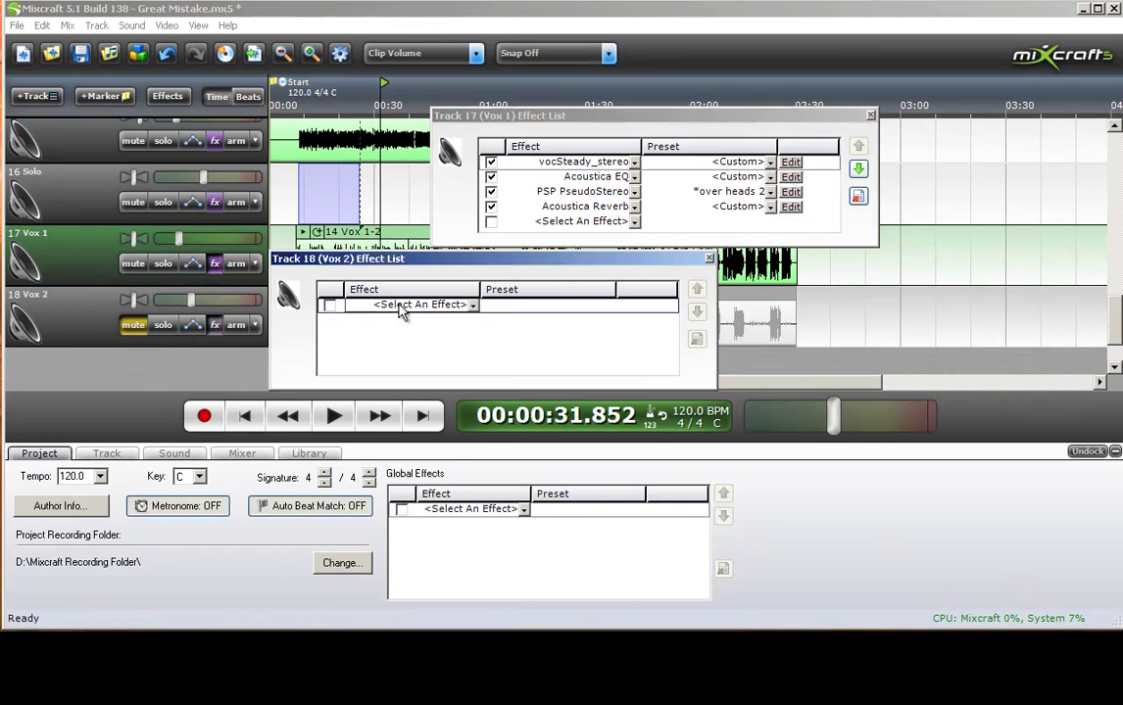
click(480, 562)
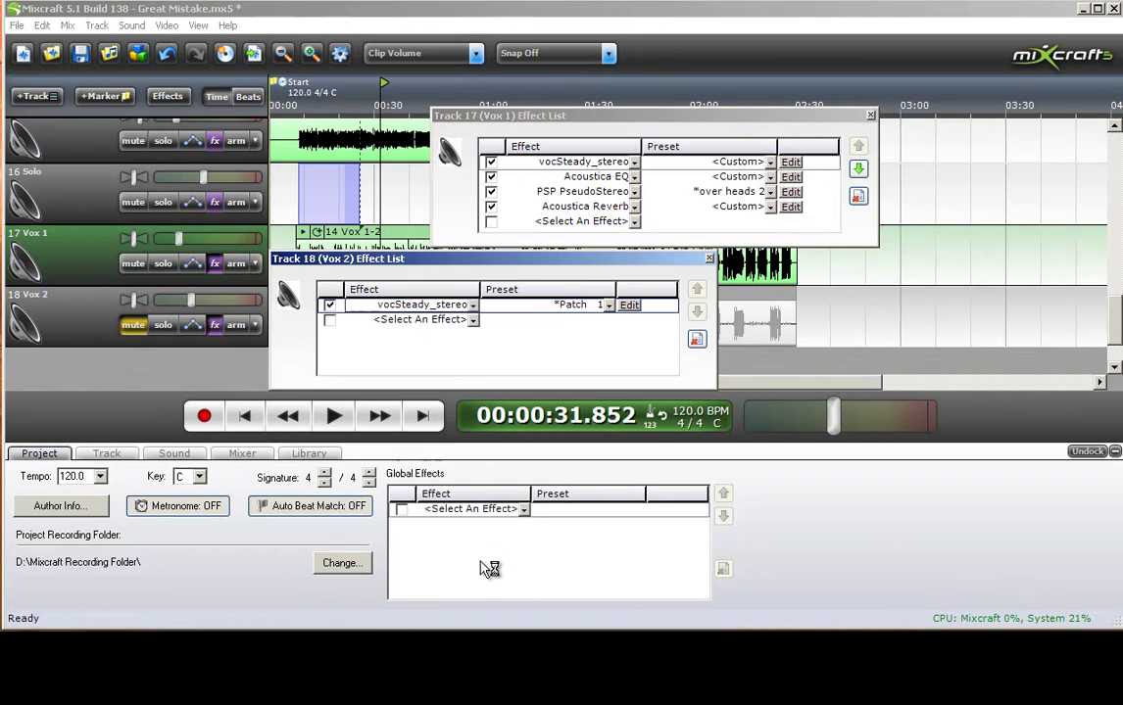
- Raise the out gain of vocSteady on Vox 2 moderately above 0 dB and close the effect window
click(632, 305)
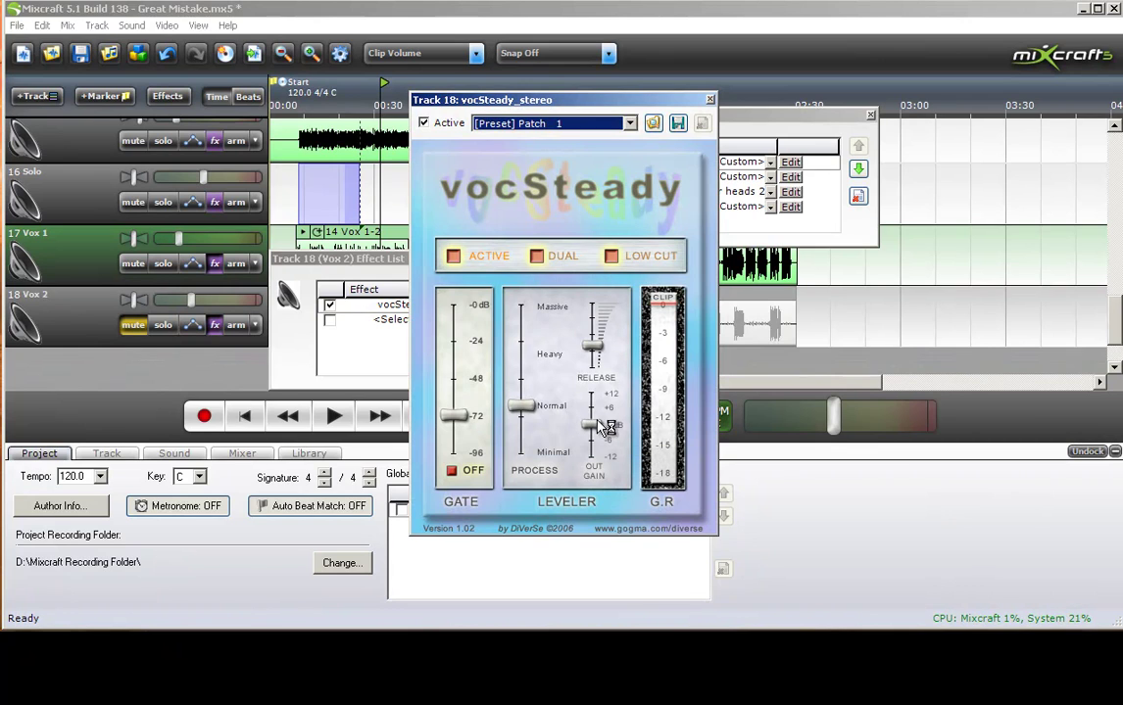
drag(593, 425, 596, 413)
click(711, 100)
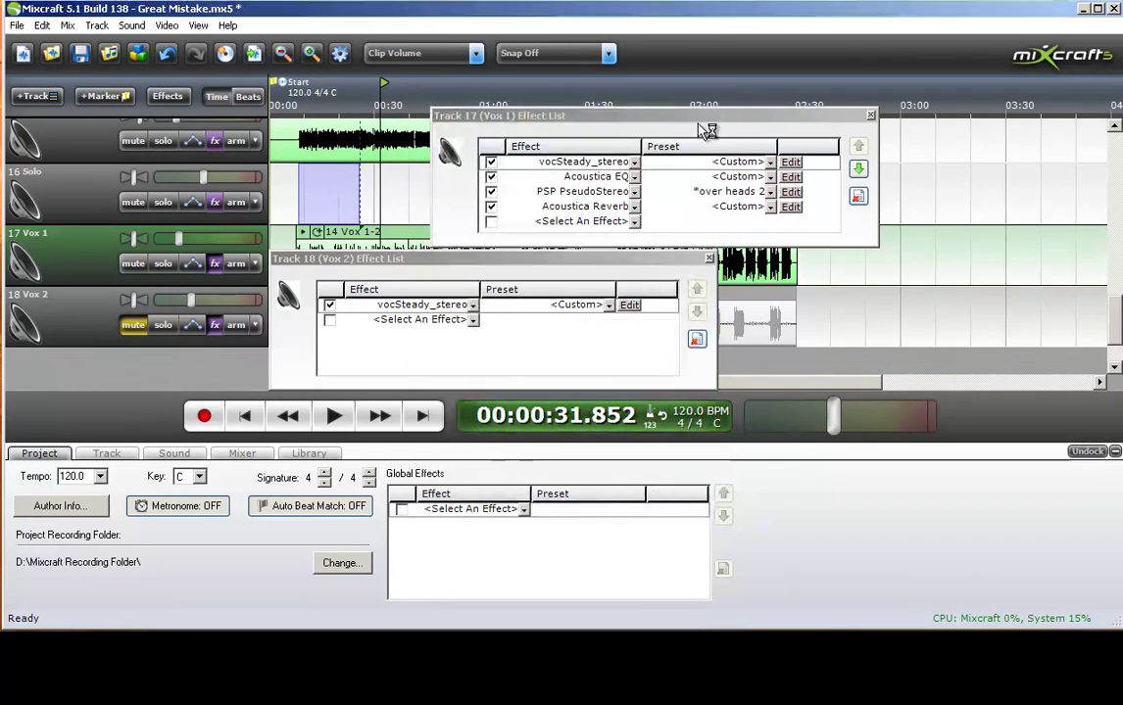
- Add Acoustica EQ to Vox 2, cut the <32 and 63 bands to -18 dB, and partly lower the 125 and >16K bands
click(450, 322)
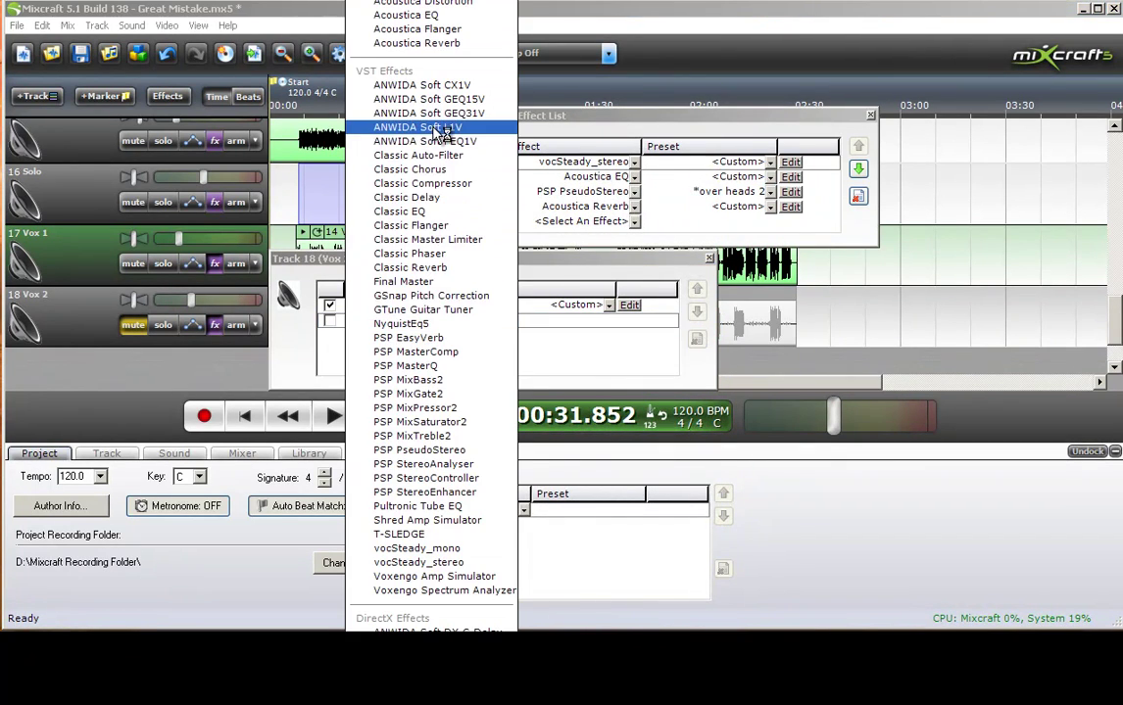
click(428, 16)
click(629, 320)
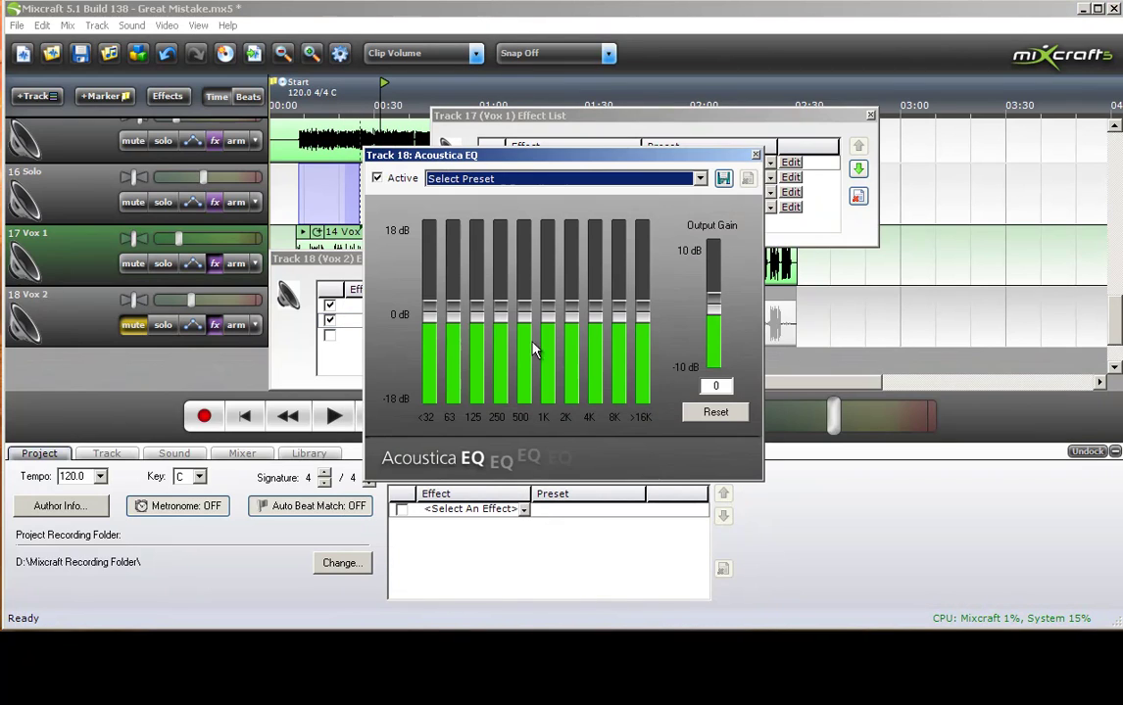
drag(429, 316, 465, 387)
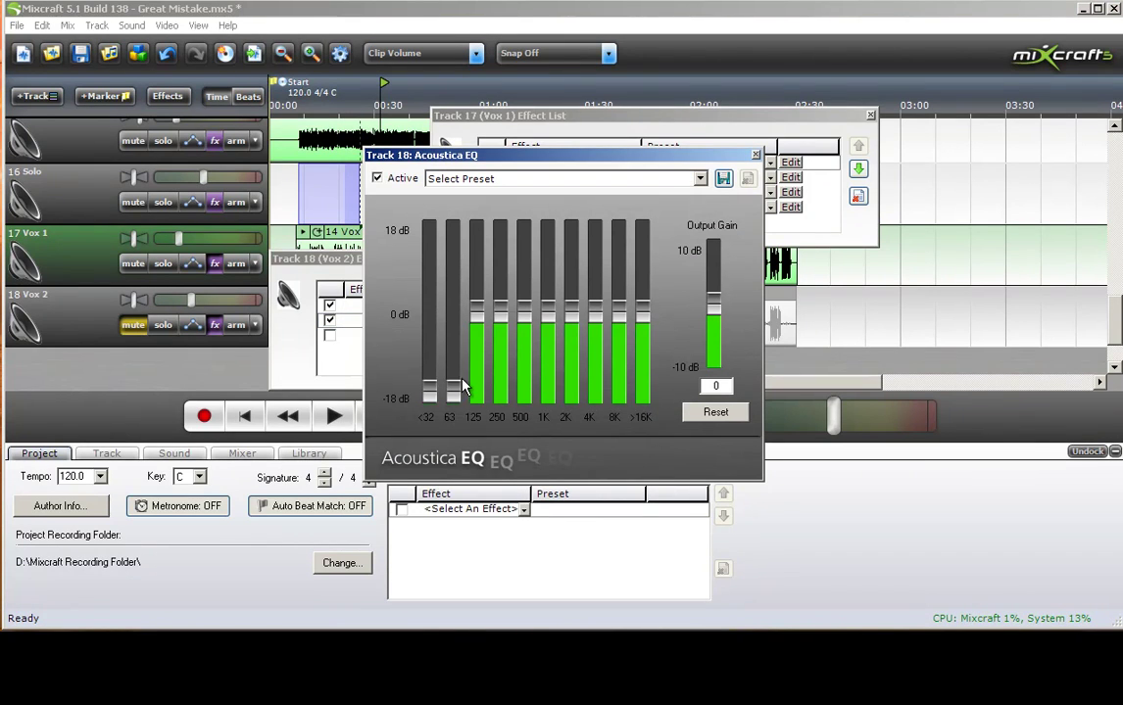
drag(477, 327, 477, 351)
drag(642, 312, 644, 336)
click(755, 154)
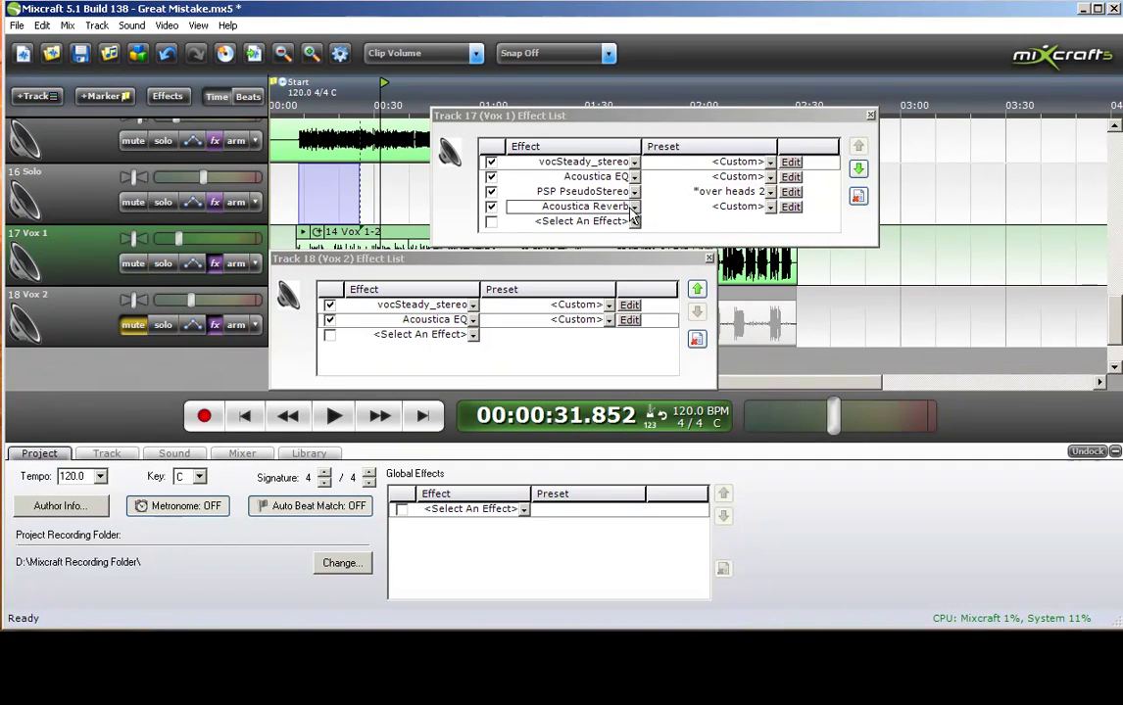
- Add Acoustica Reverb to Vox 2 with Reverberation about 70, High Freq. Damping 0 and Wet Mix 9
click(438, 335)
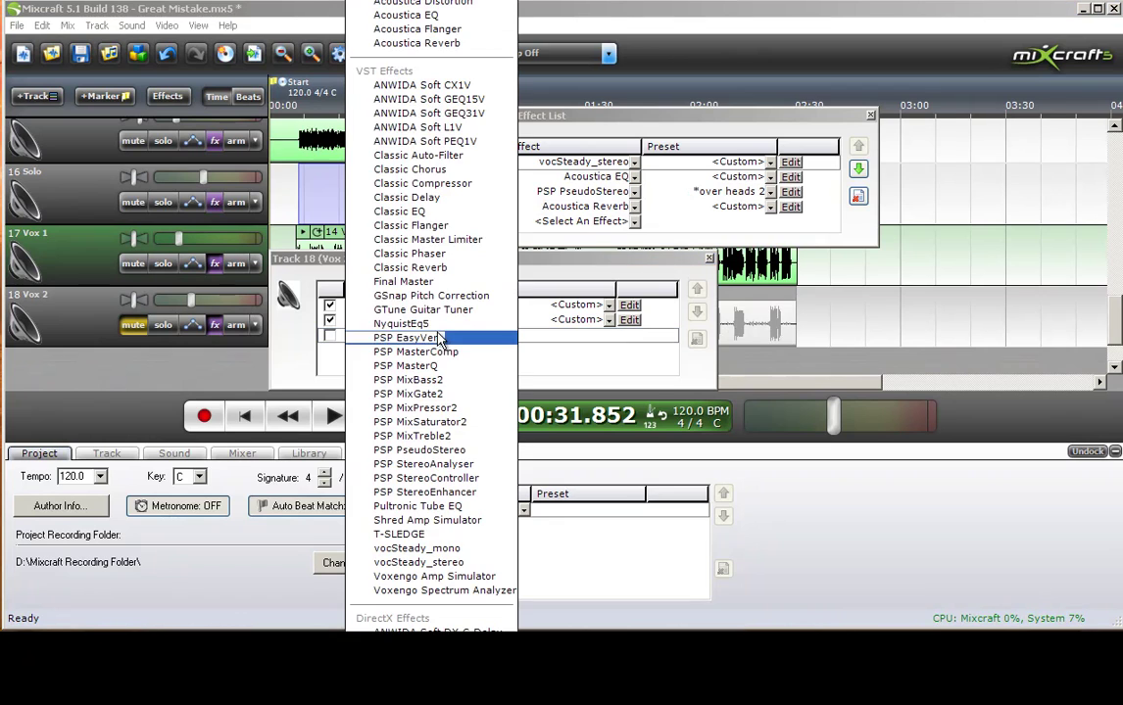
click(467, 45)
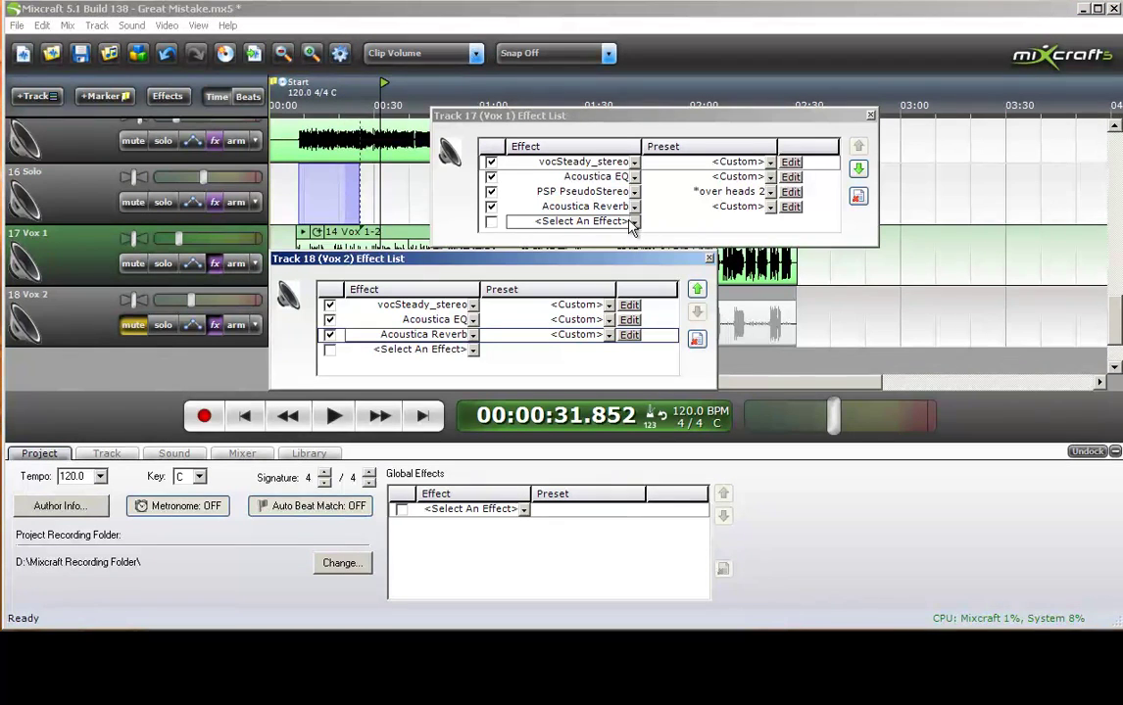
click(629, 335)
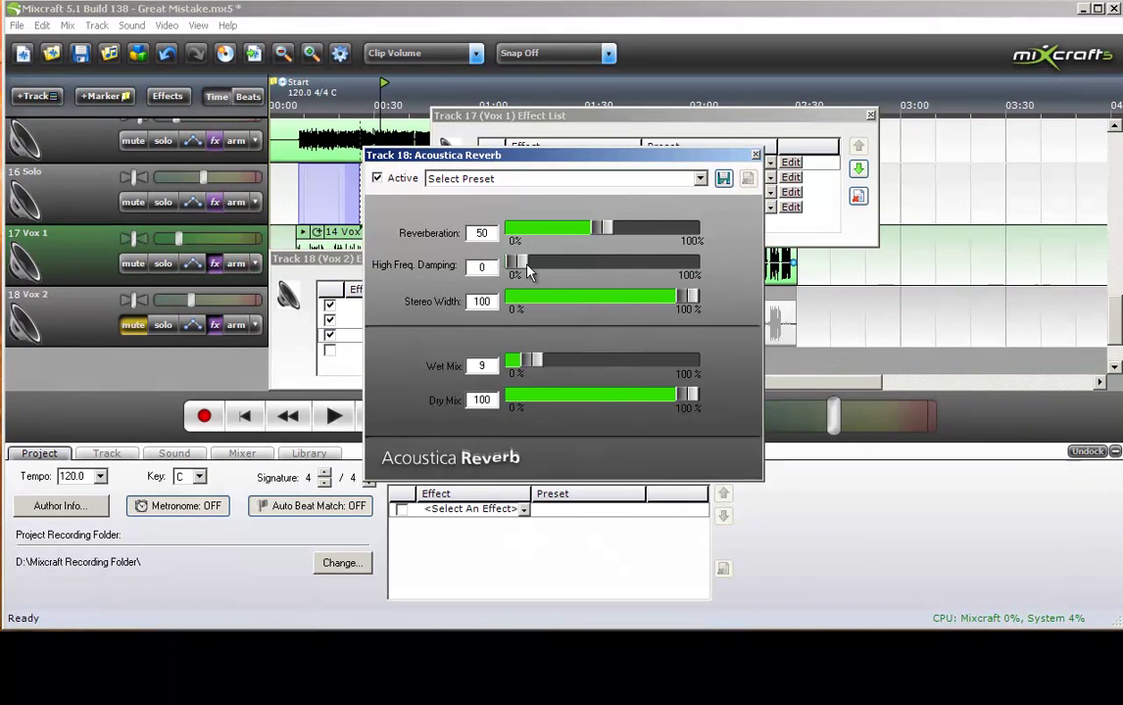
drag(613, 231, 634, 229)
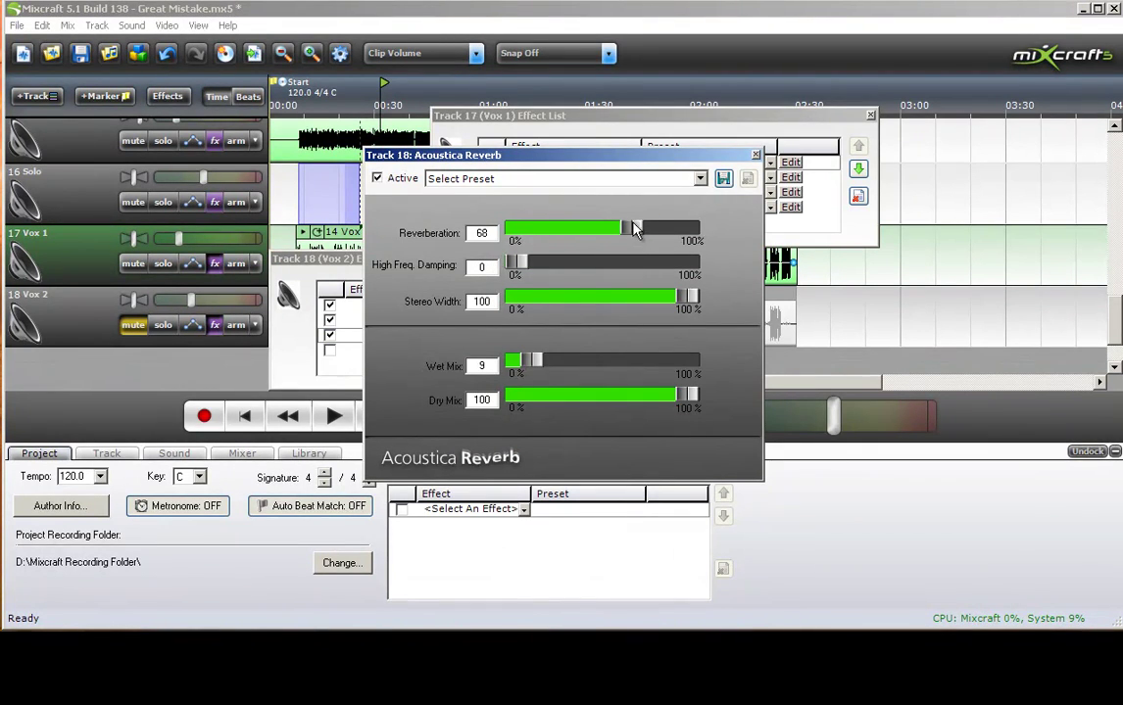
click(756, 155)
- Check the Acoustica Reverb settings on Vox 1 and set Reverberation on Vox 2 to 57 to match
click(791, 208)
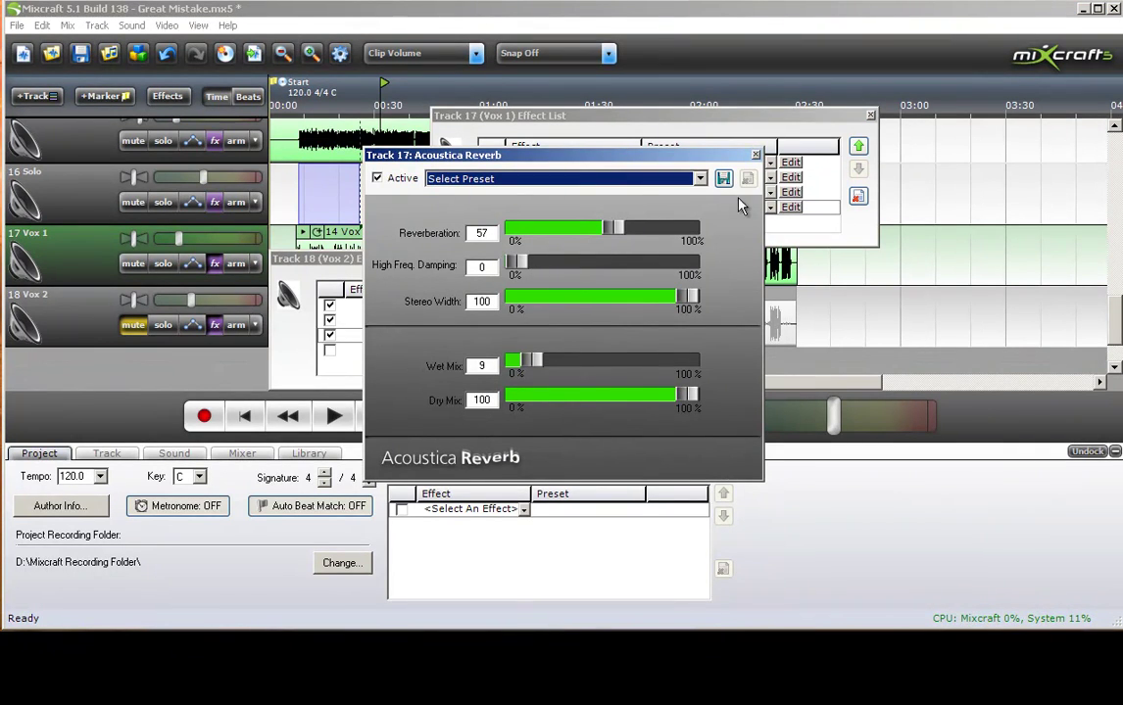
click(755, 156)
click(627, 338)
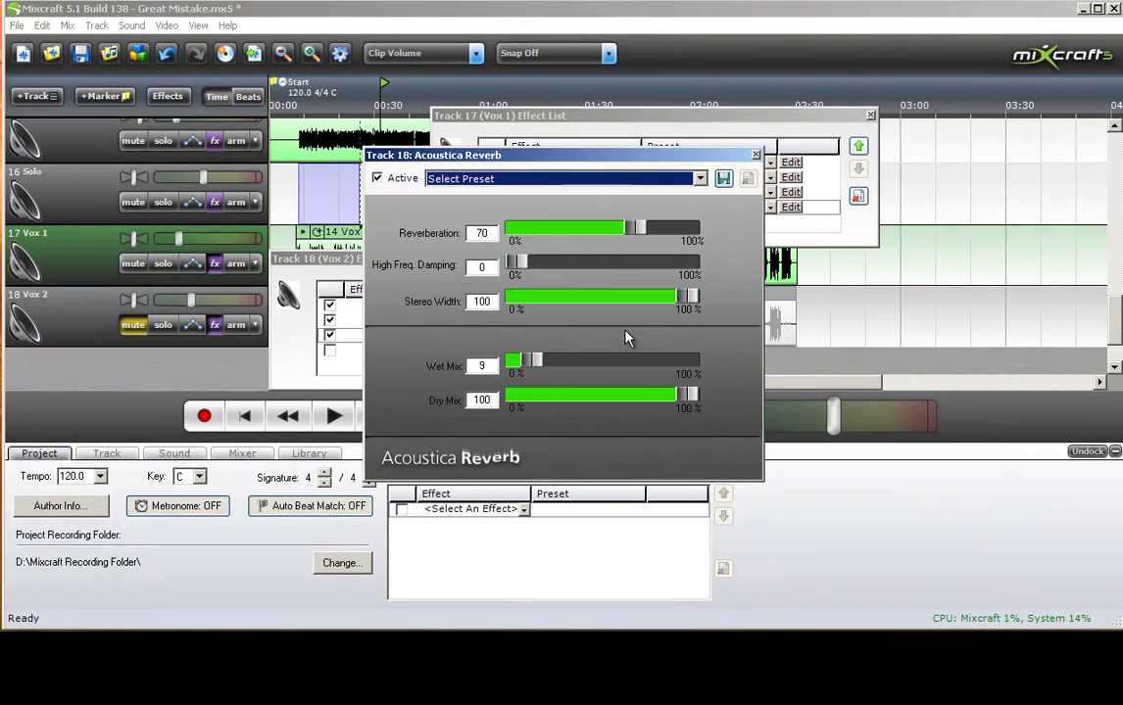
drag(632, 228, 621, 229)
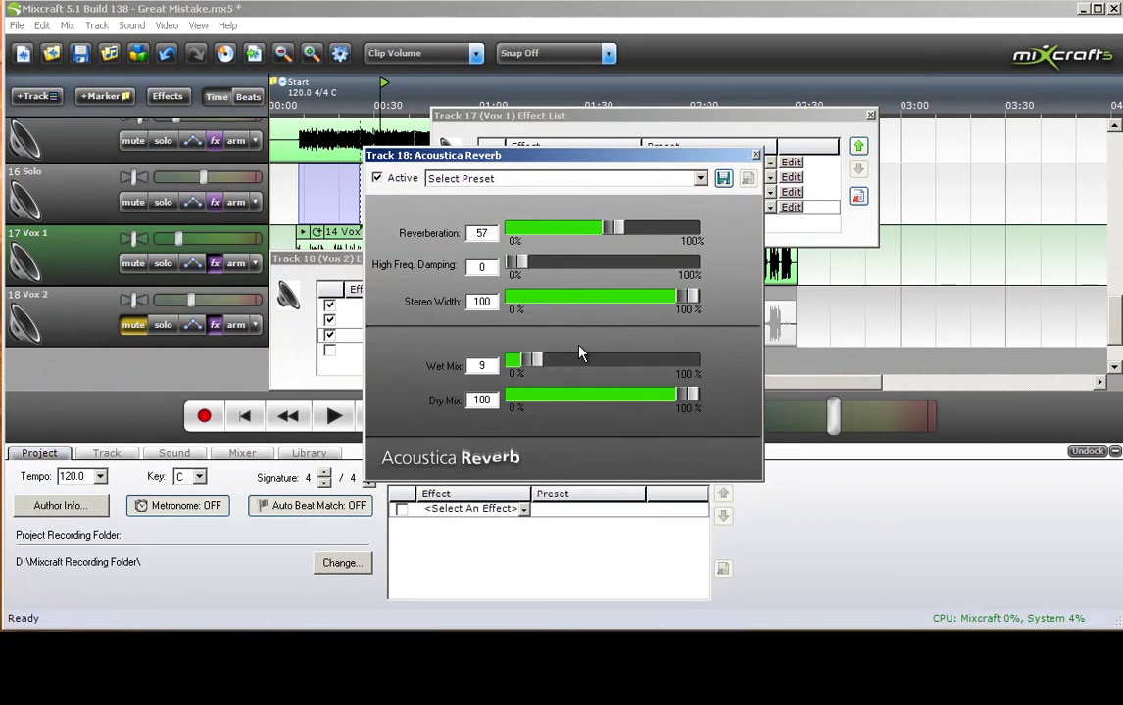
click(755, 155)
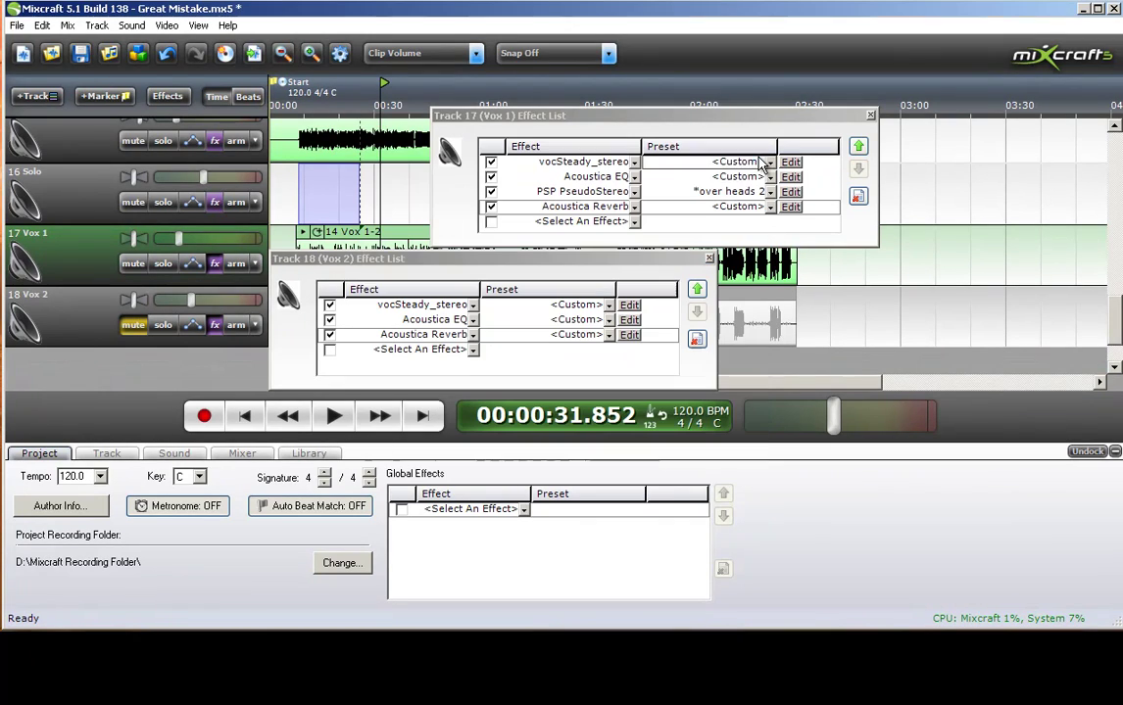
- Add PSP PseudoStereo to Vox 2 above Acoustica Reverb, apply the preset used on Vox 1, and close the Vox 2 effect list
click(473, 350)
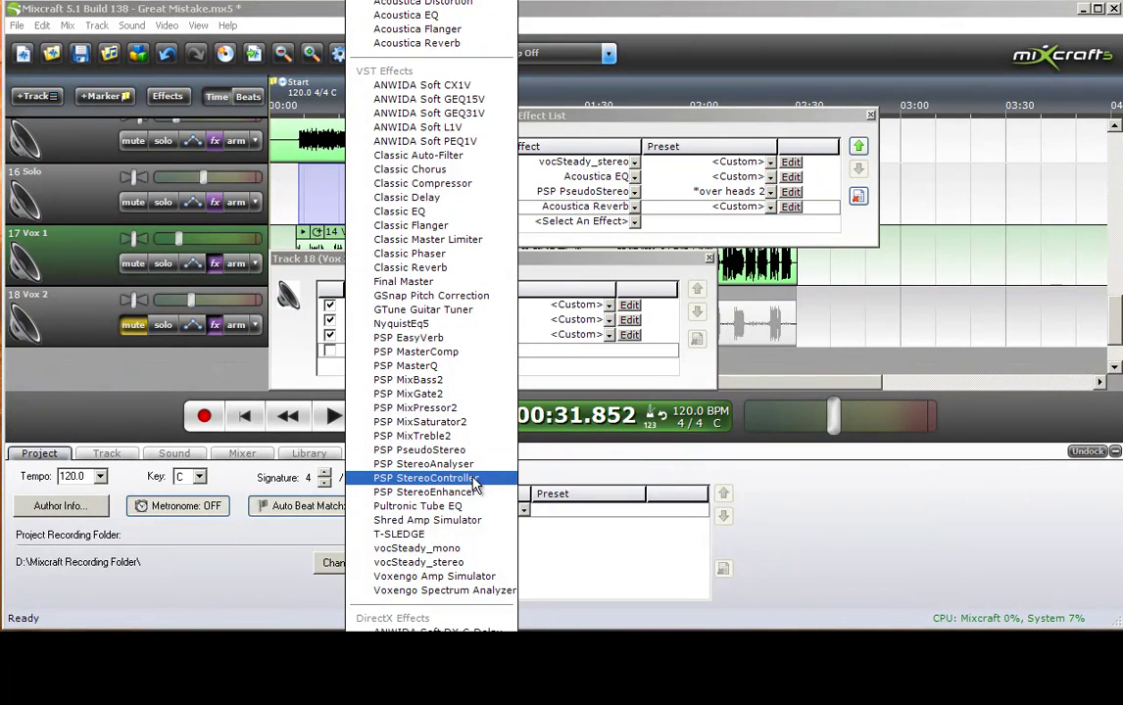
click(431, 450)
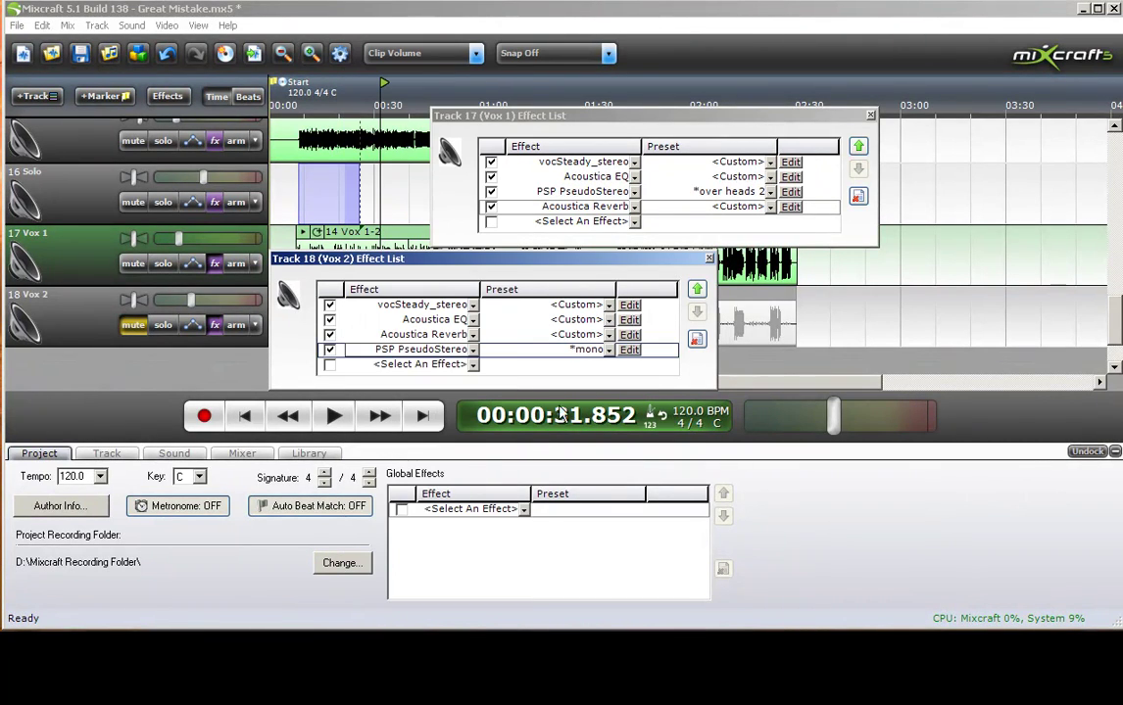
click(697, 291)
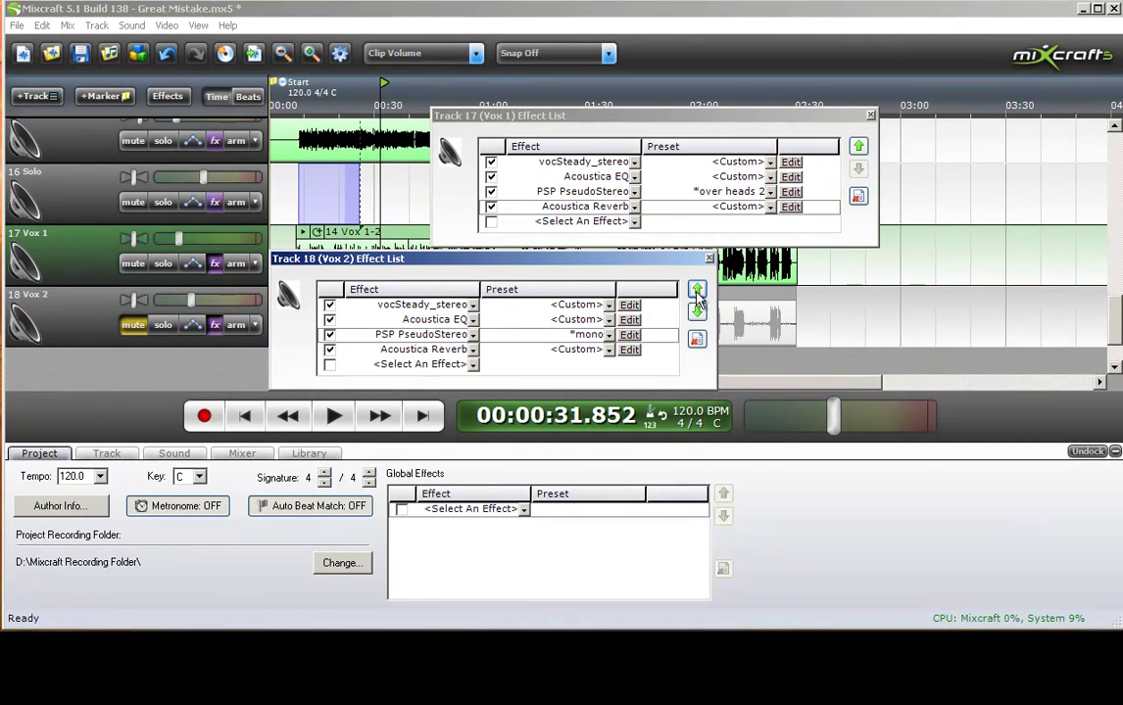
click(608, 335)
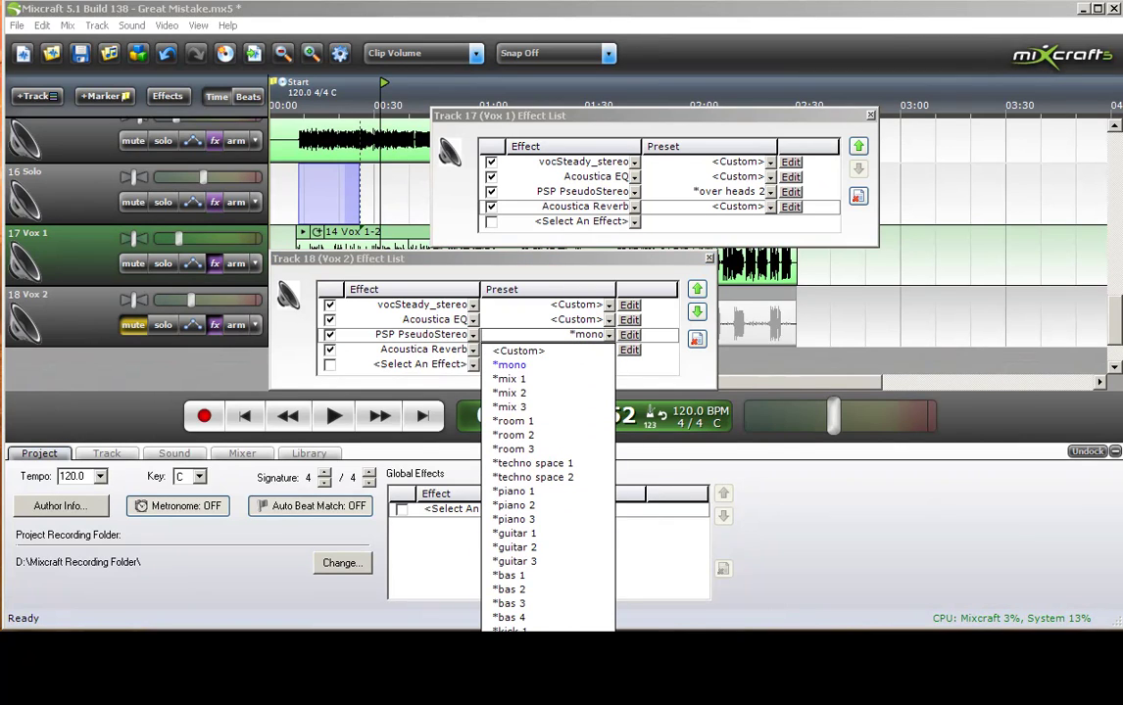
click(534, 686)
click(709, 260)
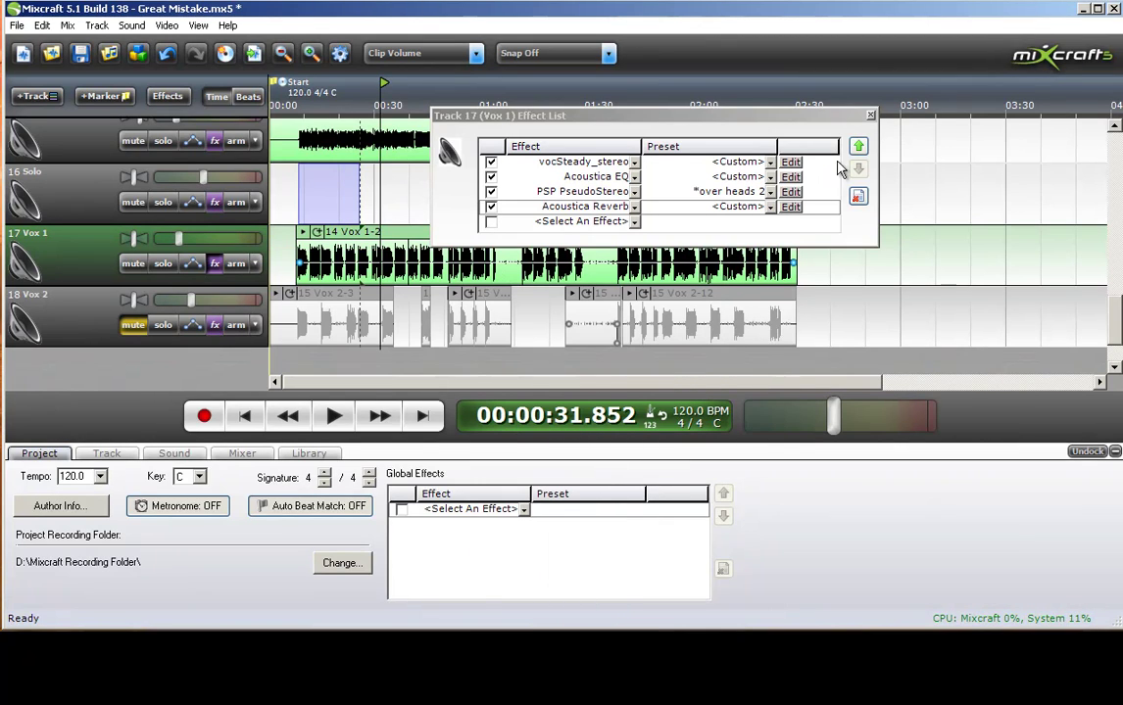
- Close the Vox 1 effect list, unmute Vox 2, and play the two vocal tracks soloed together from about 6 seconds
click(870, 117)
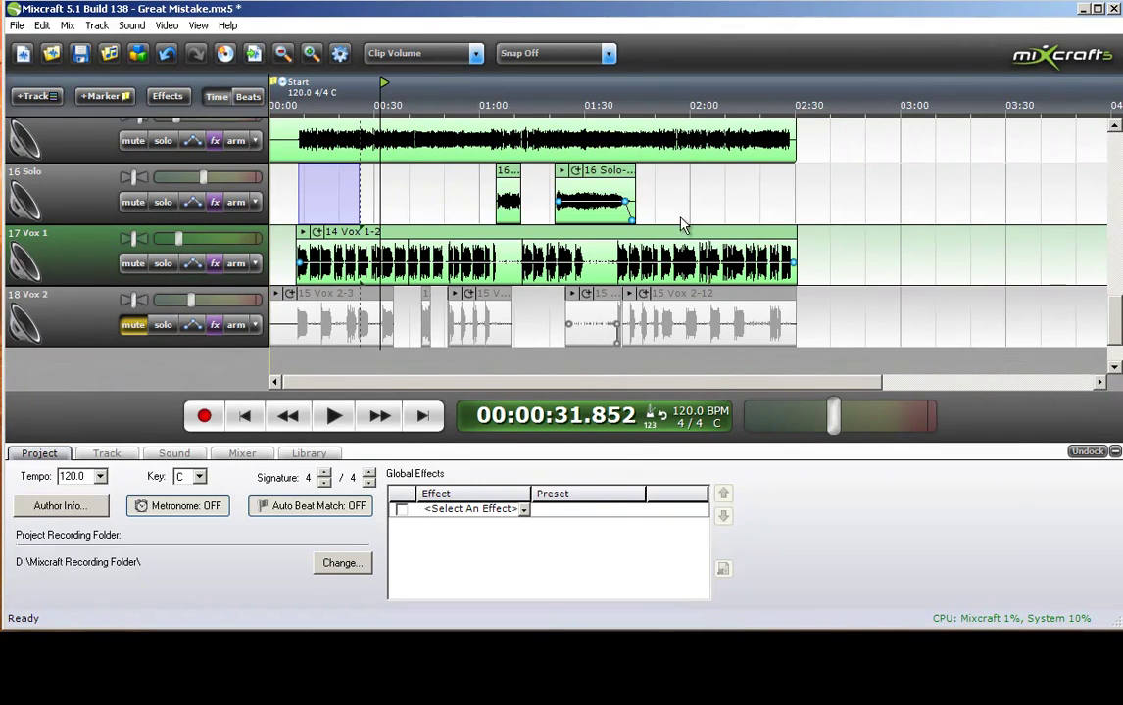
click(133, 326)
click(292, 106)
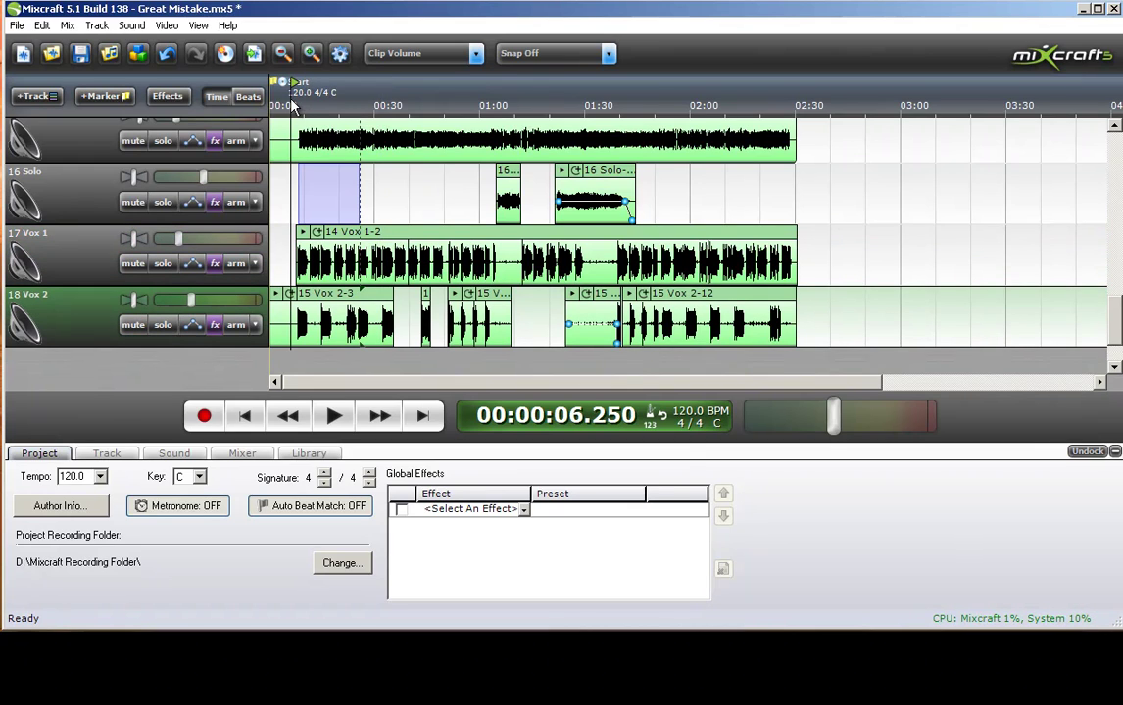
click(163, 325)
click(162, 263)
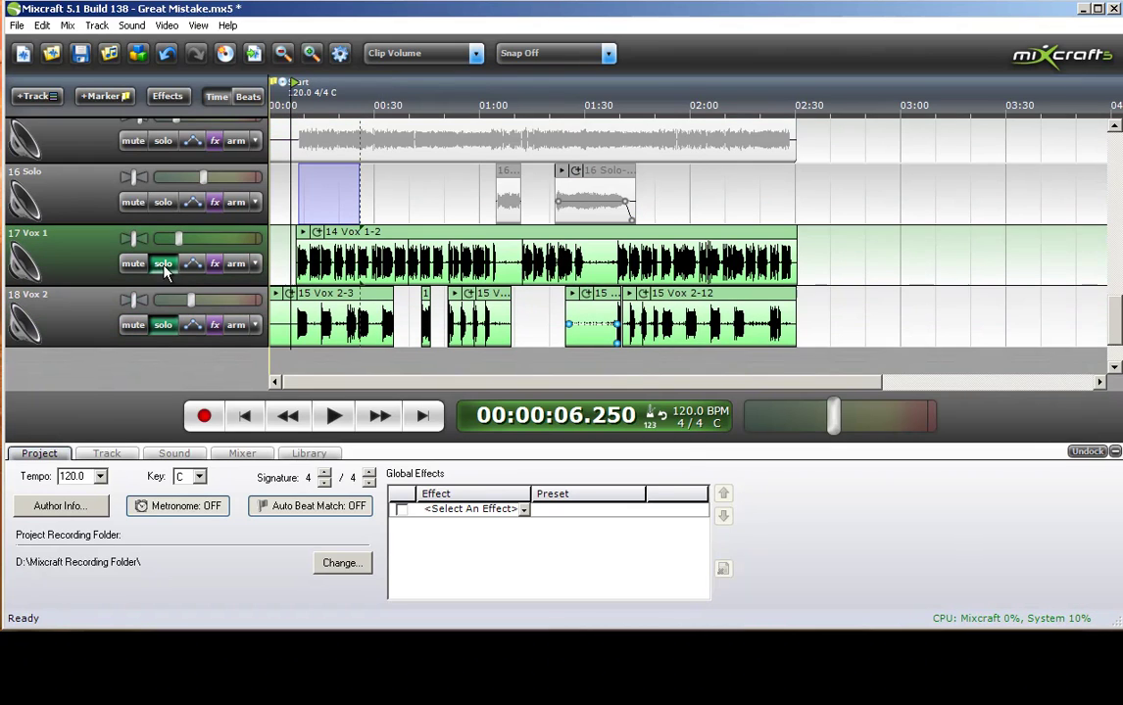
click(332, 420)
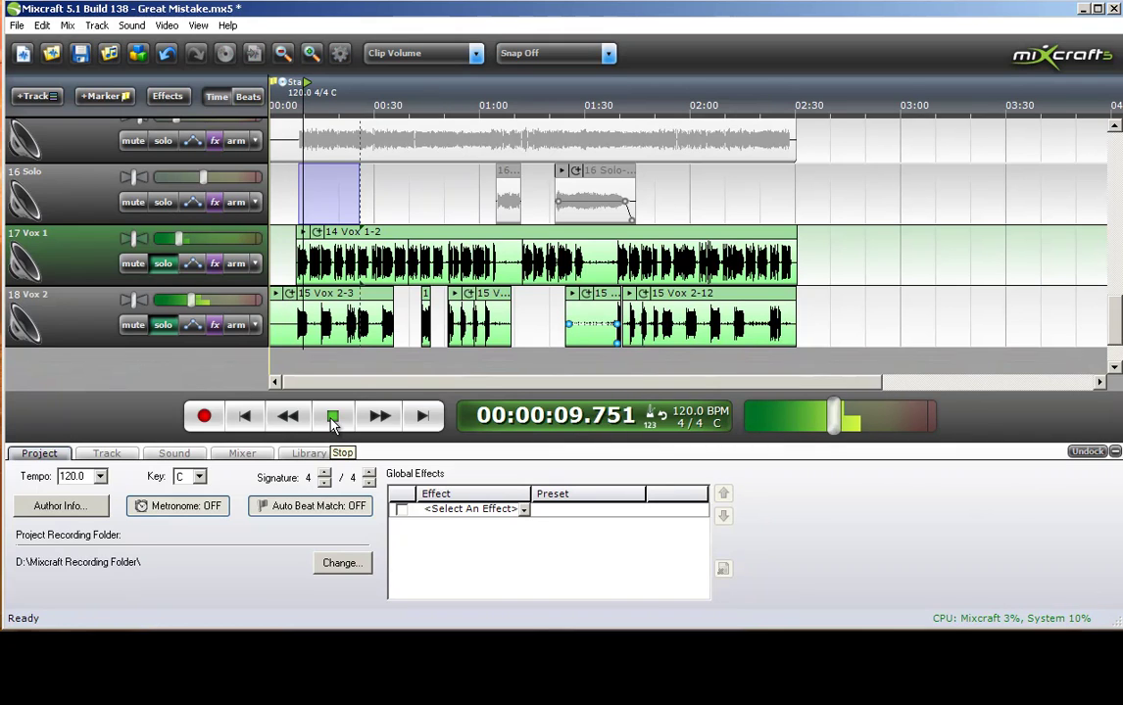
click(332, 419)
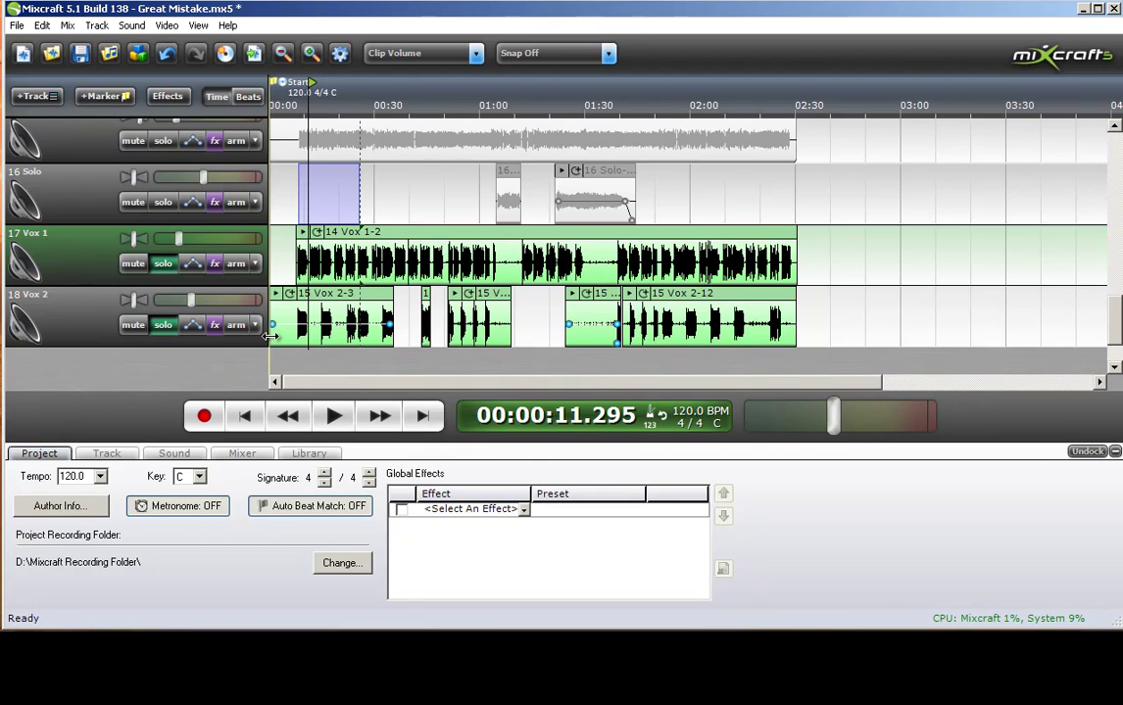
- Trim the empty start off the first Vox 2 clip and take Vox 1 out of solo
drag(273, 333, 294, 334)
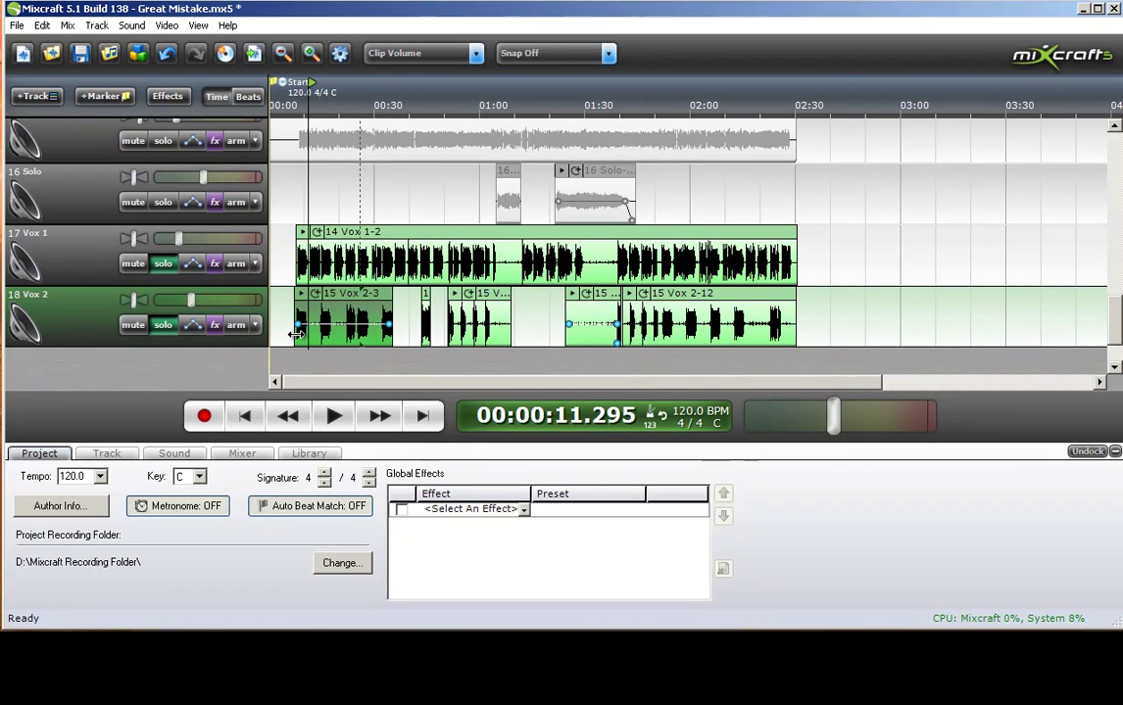
click(164, 265)
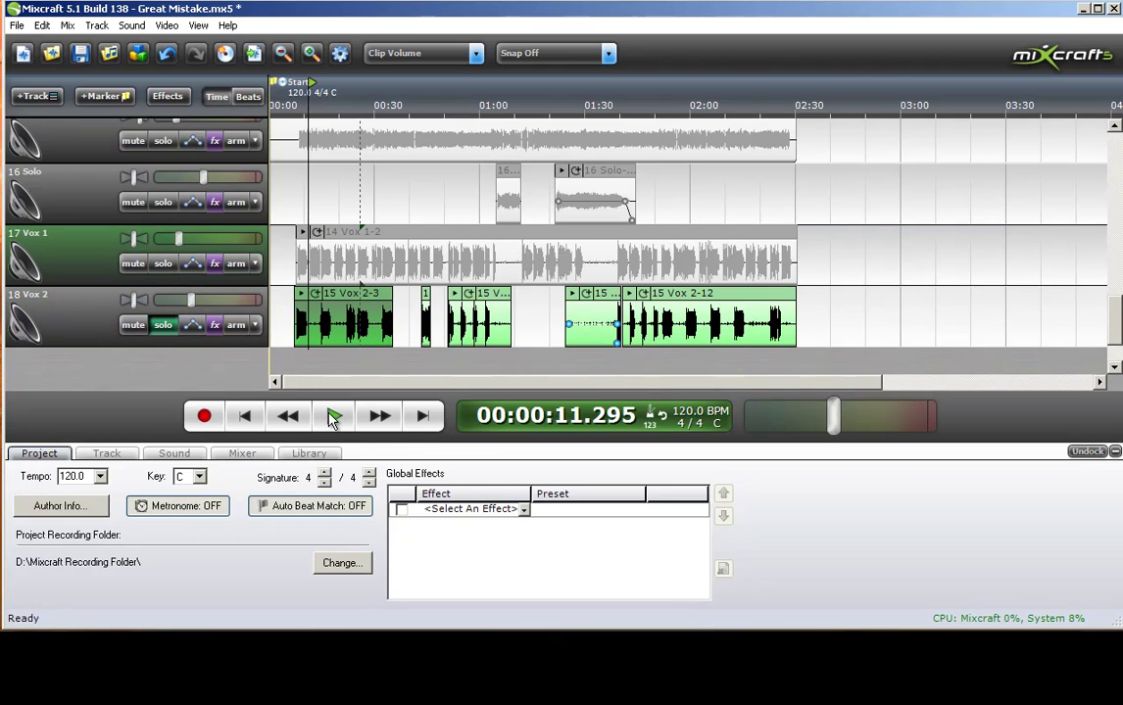
- Loop playback over the length of the first Vox 2 clip, then narrow the loop to a short section around 20 seconds
drag(298, 201, 385, 204)
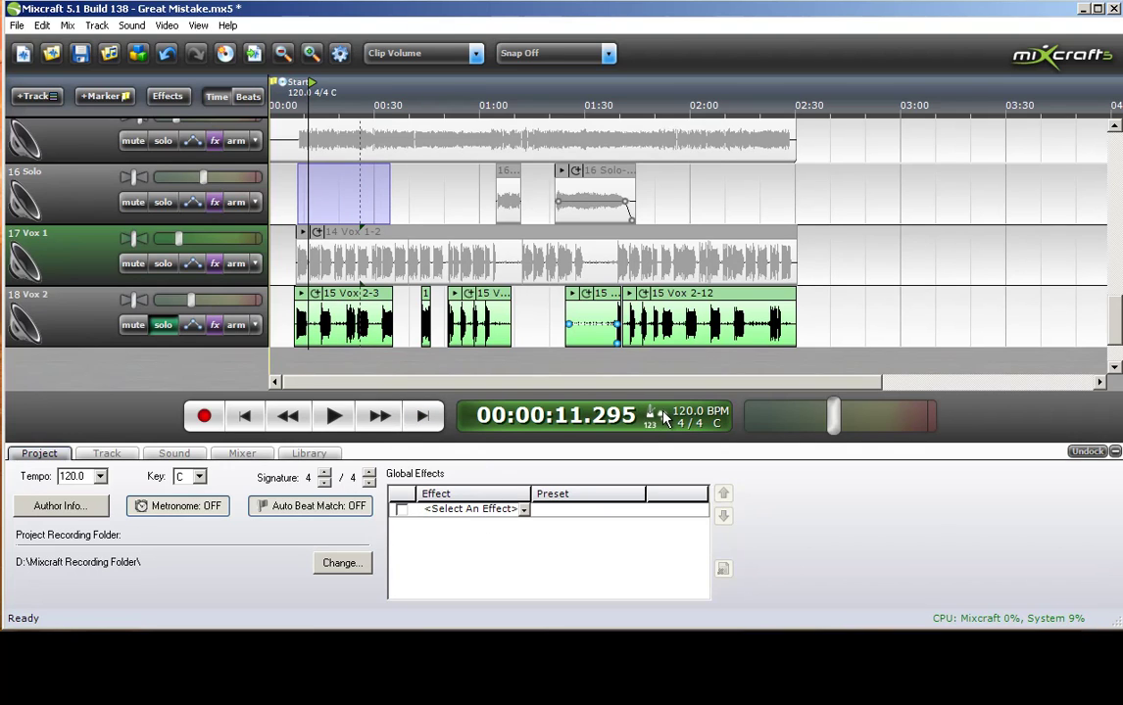
click(333, 416)
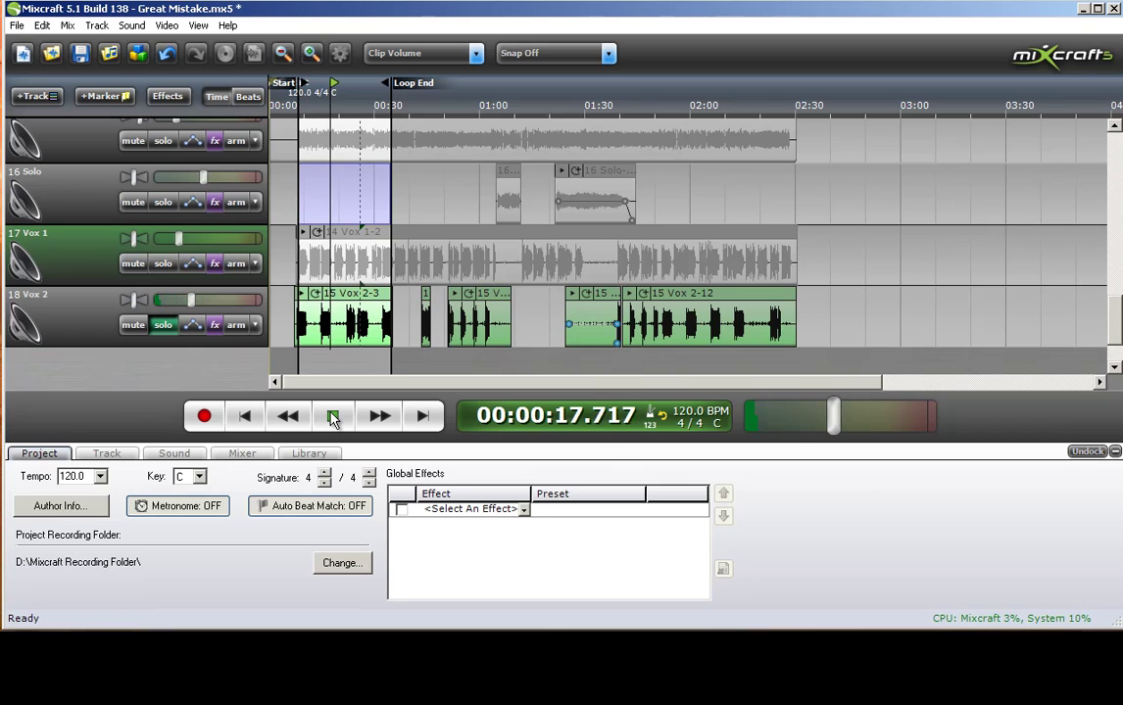
click(333, 418)
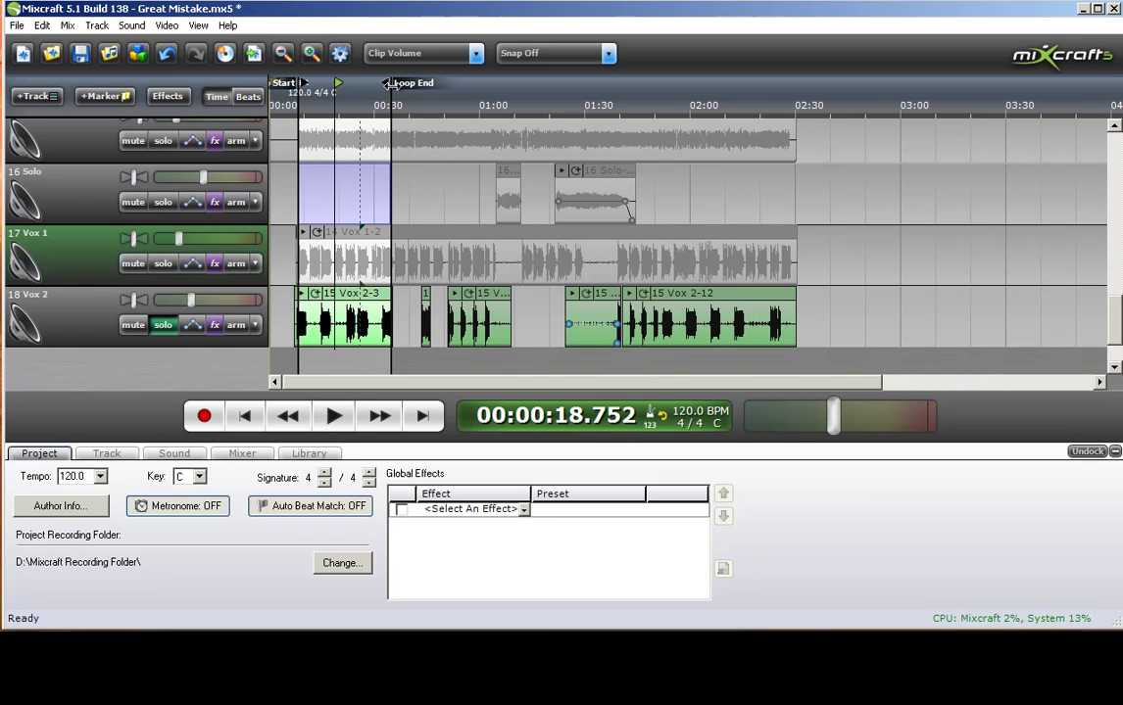
mouse_move(388, 85)
mouse_down()
mouse_move(312, 85)
mouse_move(343, 84)
mouse_move(323, 84)
mouse_move(333, 85)
mouse_up()
click(334, 418)
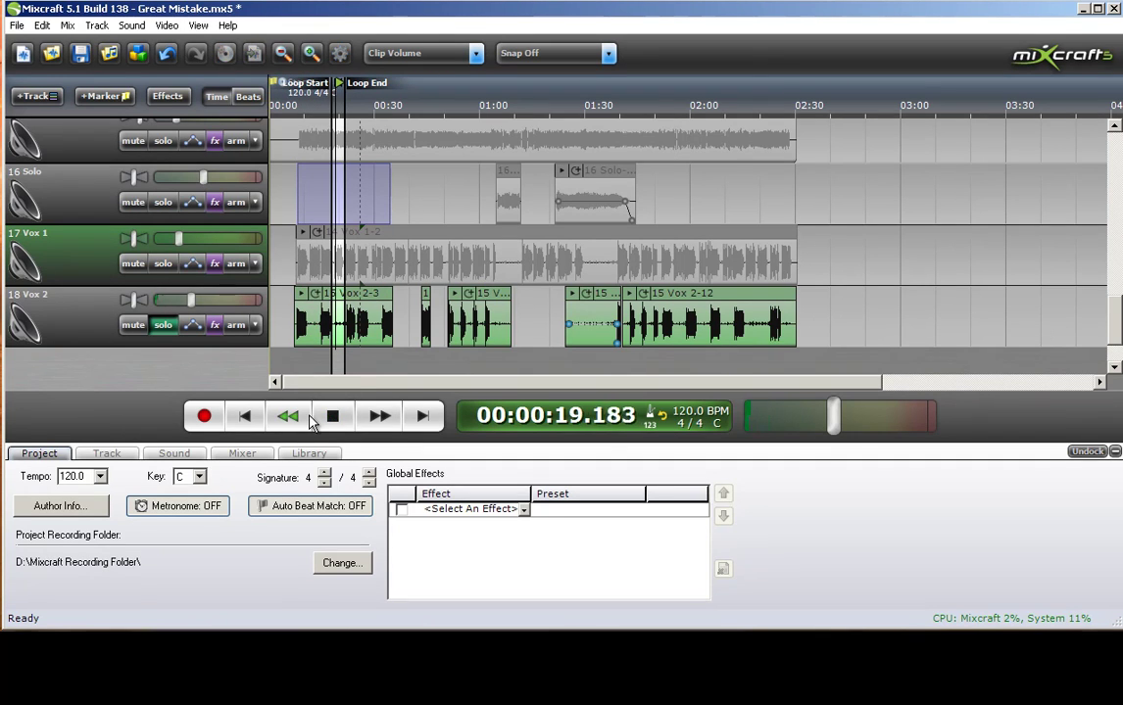
- In Vox 2's Acoustica EQ, cut the >16K band to -18 dB, partly lower the 8K and 125 bands, and slightly lower 250
click(213, 325)
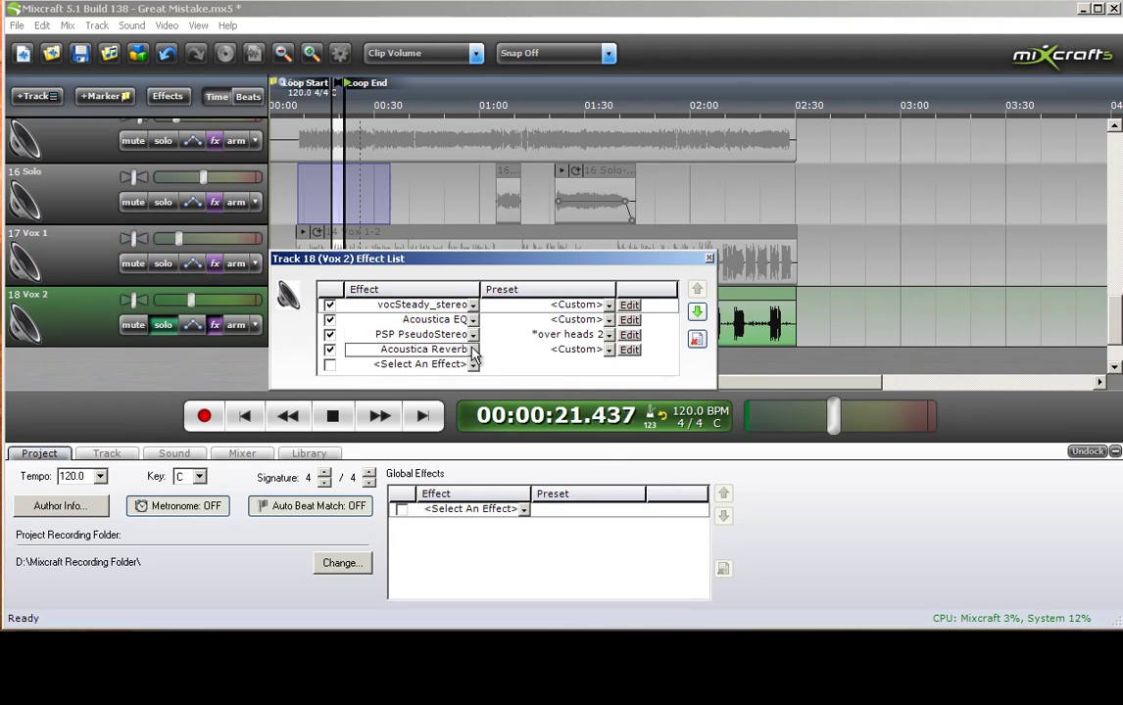
click(629, 319)
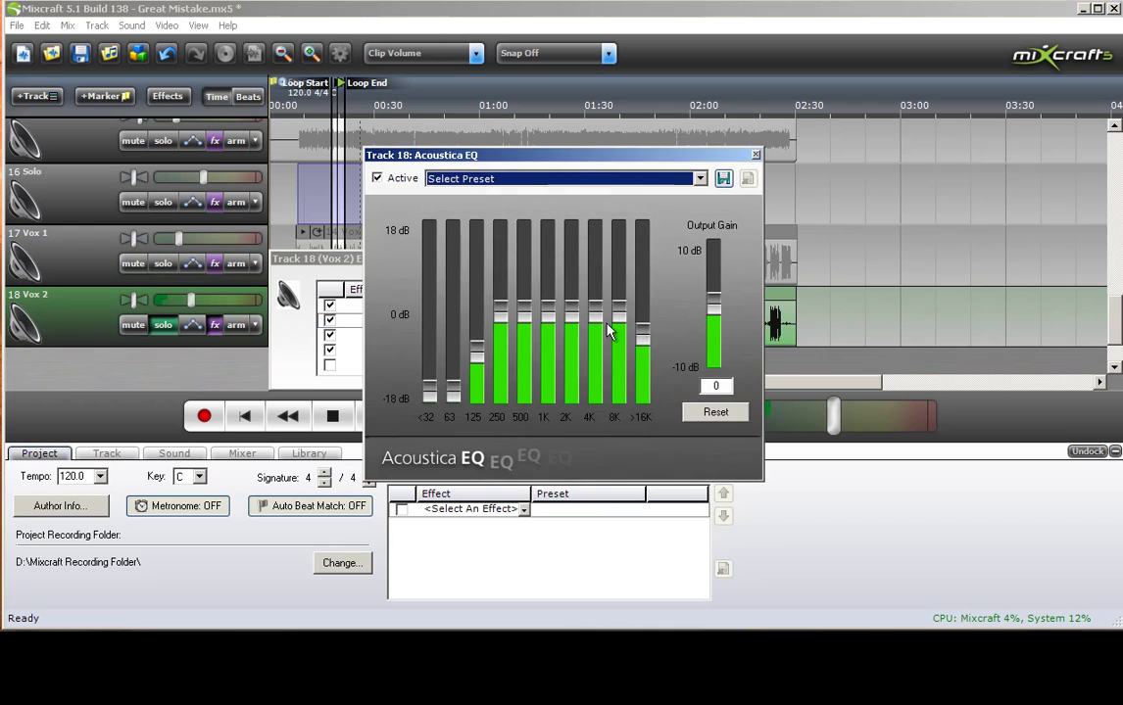
drag(619, 313, 619, 343)
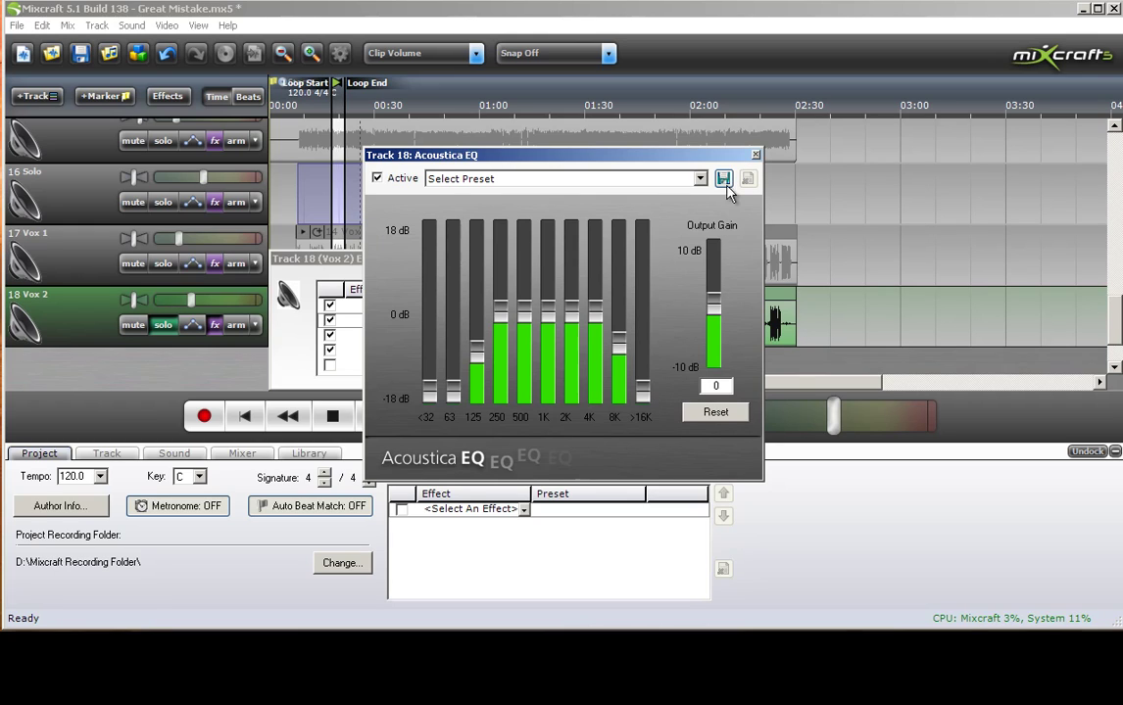
drag(477, 349, 475, 376)
drag(500, 310, 497, 321)
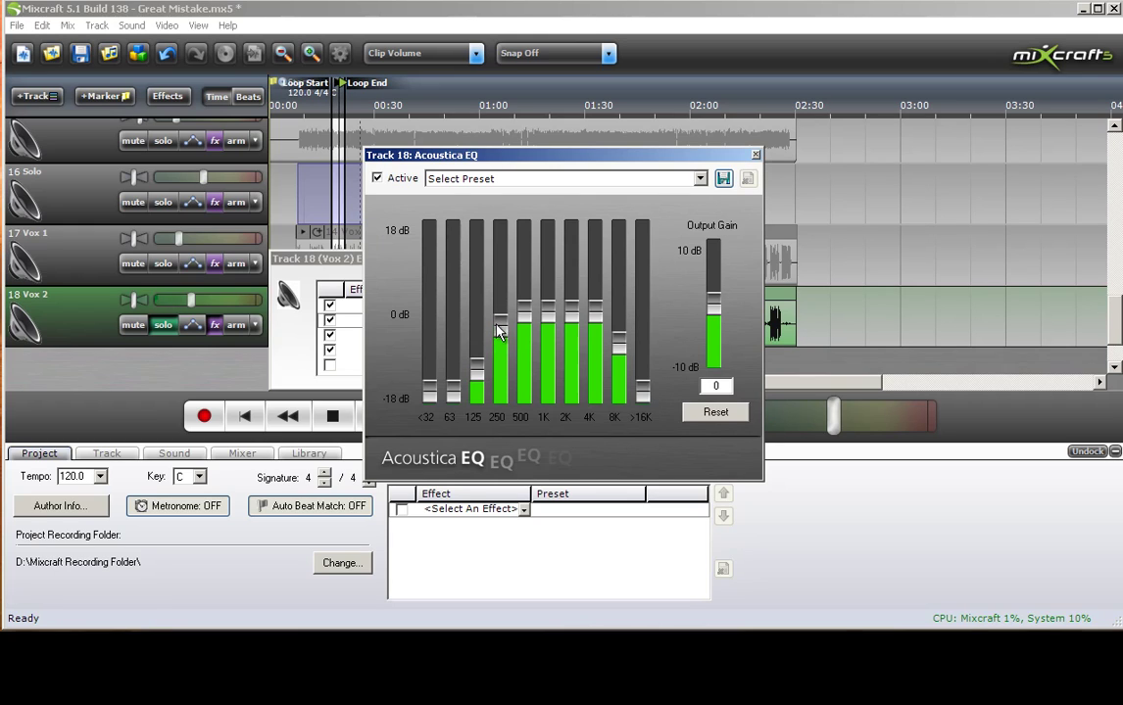
click(756, 155)
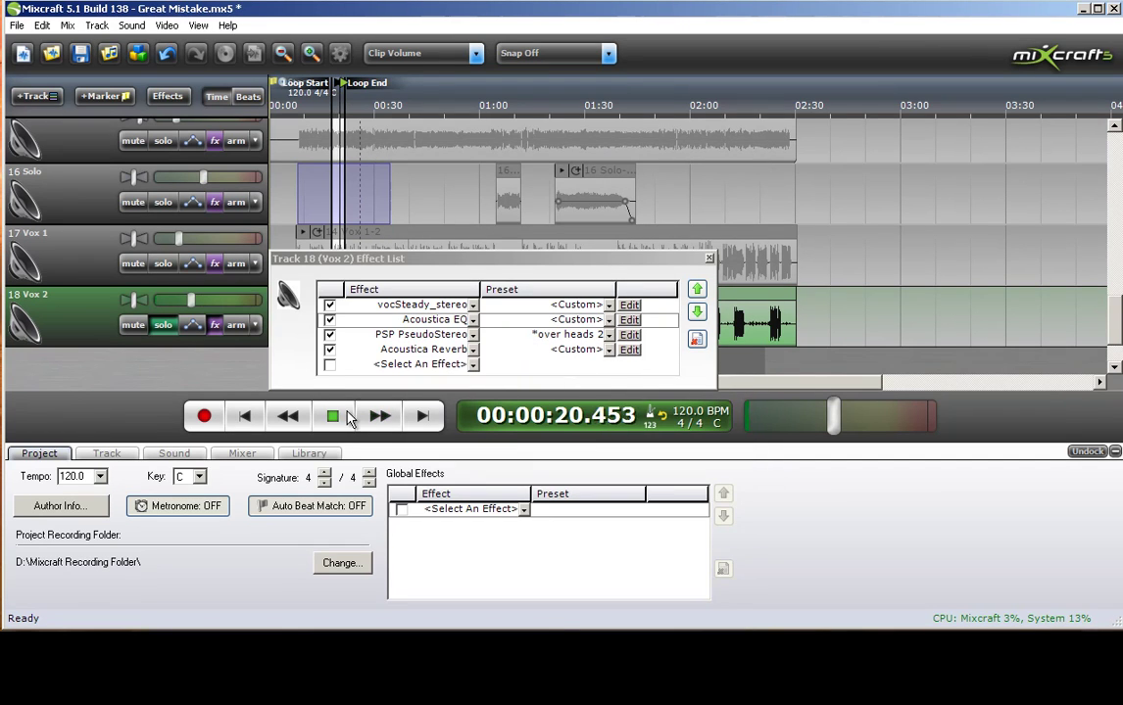
- Stop playback, lower the 250 band a little further in Vox 2's Acoustica EQ, and close its effect list
click(348, 416)
click(630, 321)
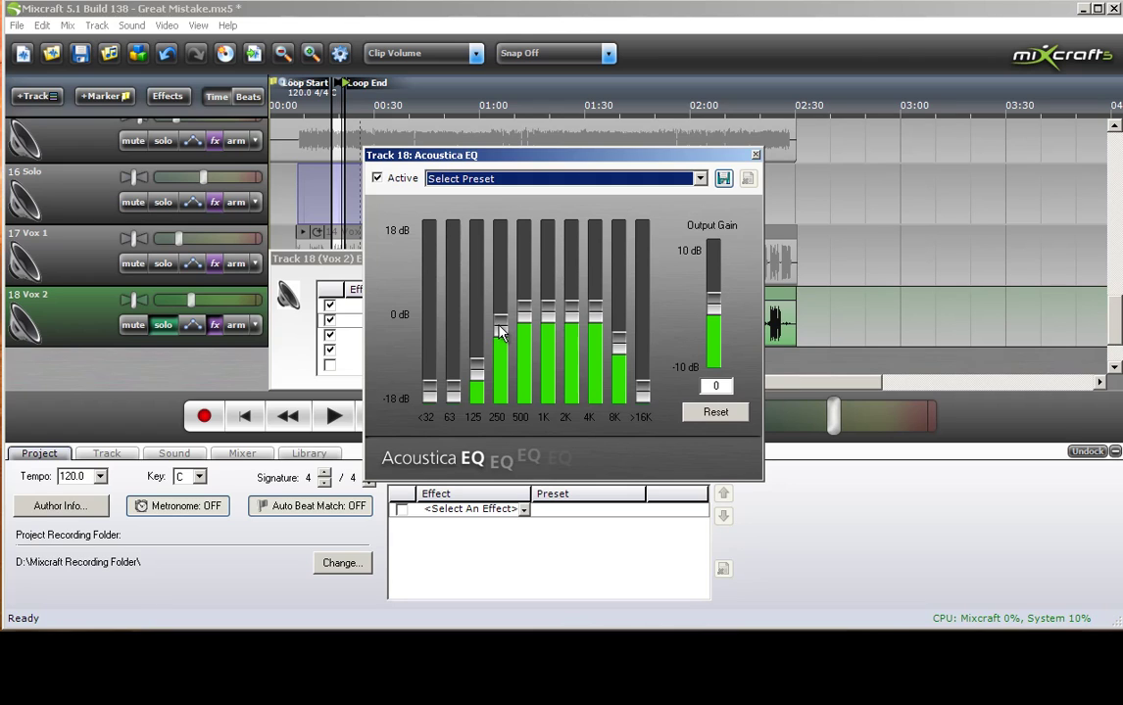
drag(500, 333, 500, 345)
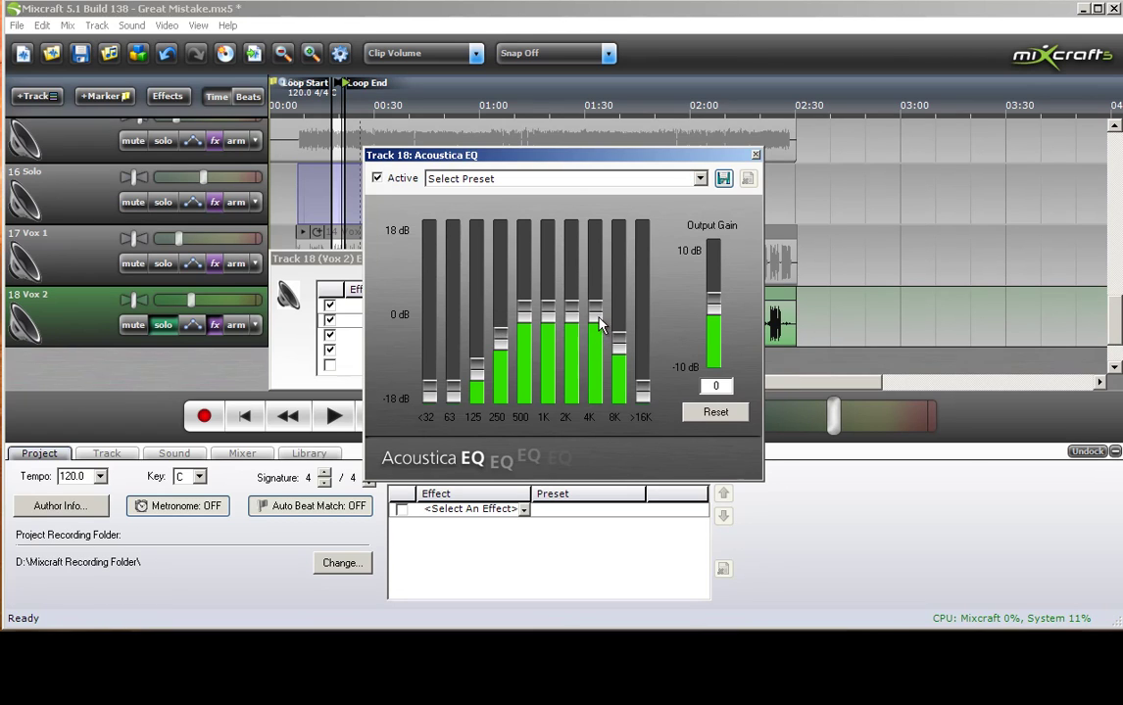
click(754, 155)
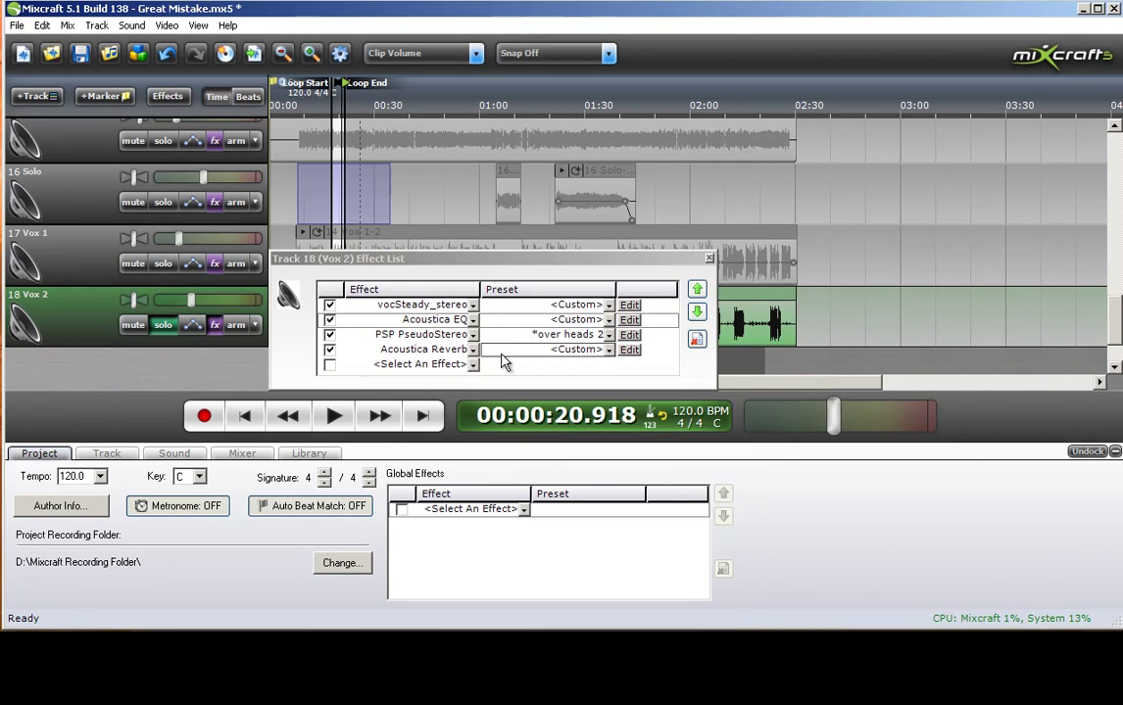
click(710, 258)
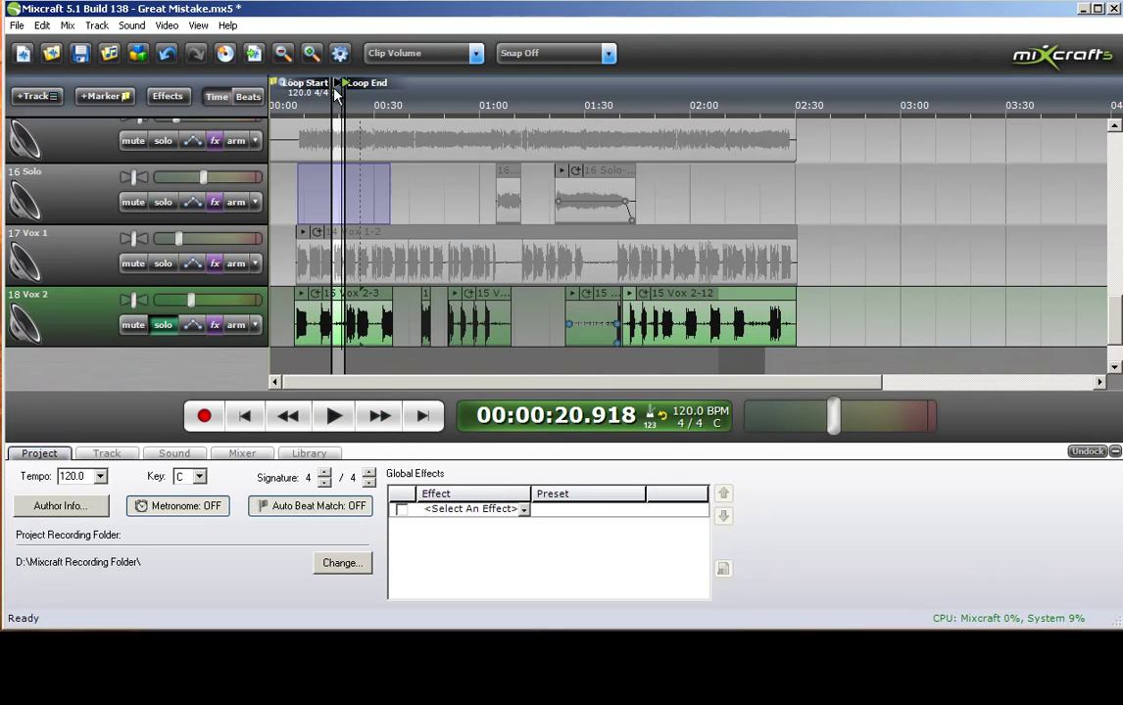
- Turn off looping and play Vox 1 and Vox 2 soloed together from about 7 seconds
click(663, 419)
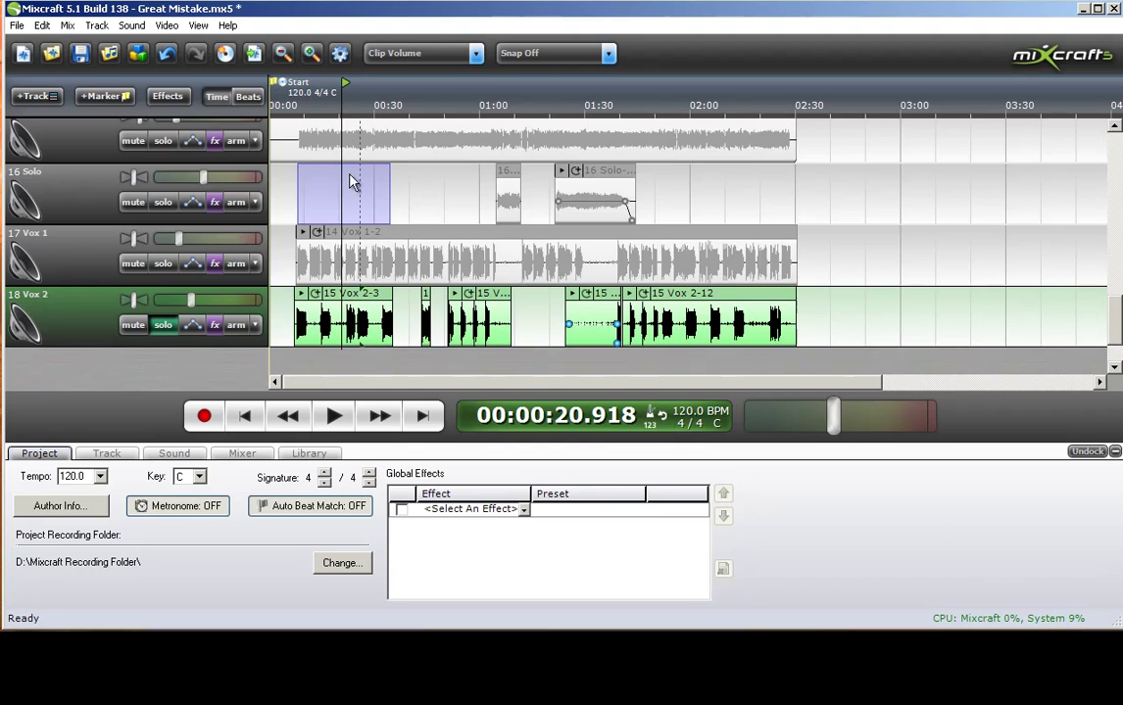
click(296, 94)
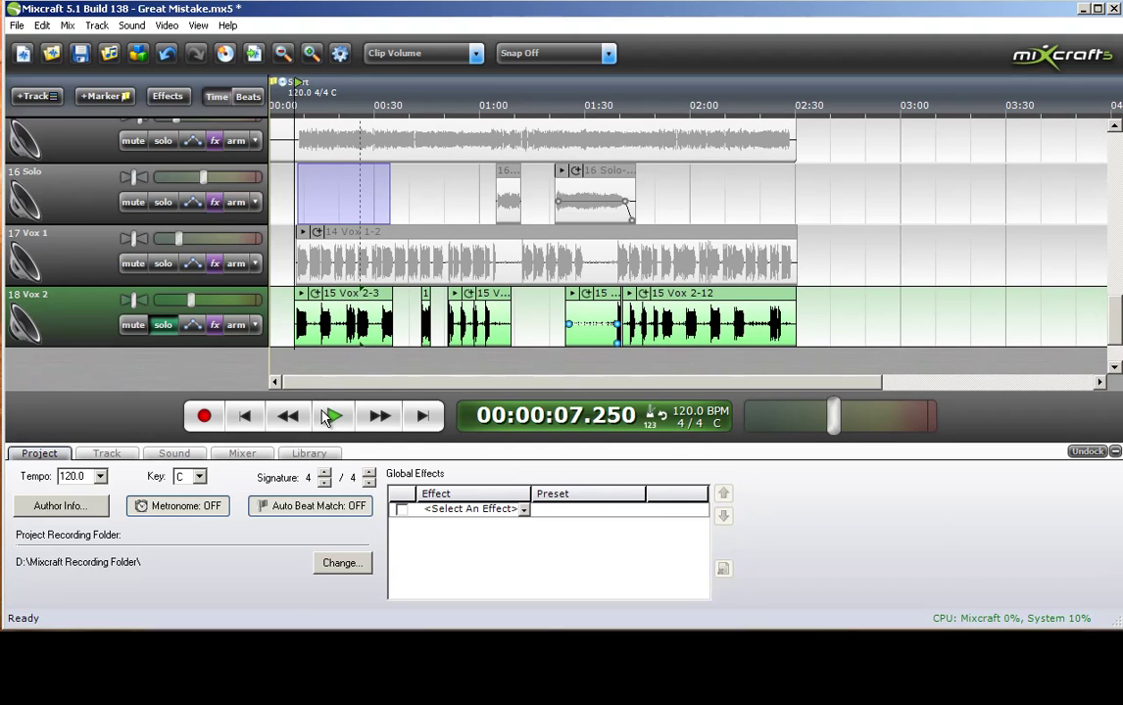
click(163, 264)
click(333, 416)
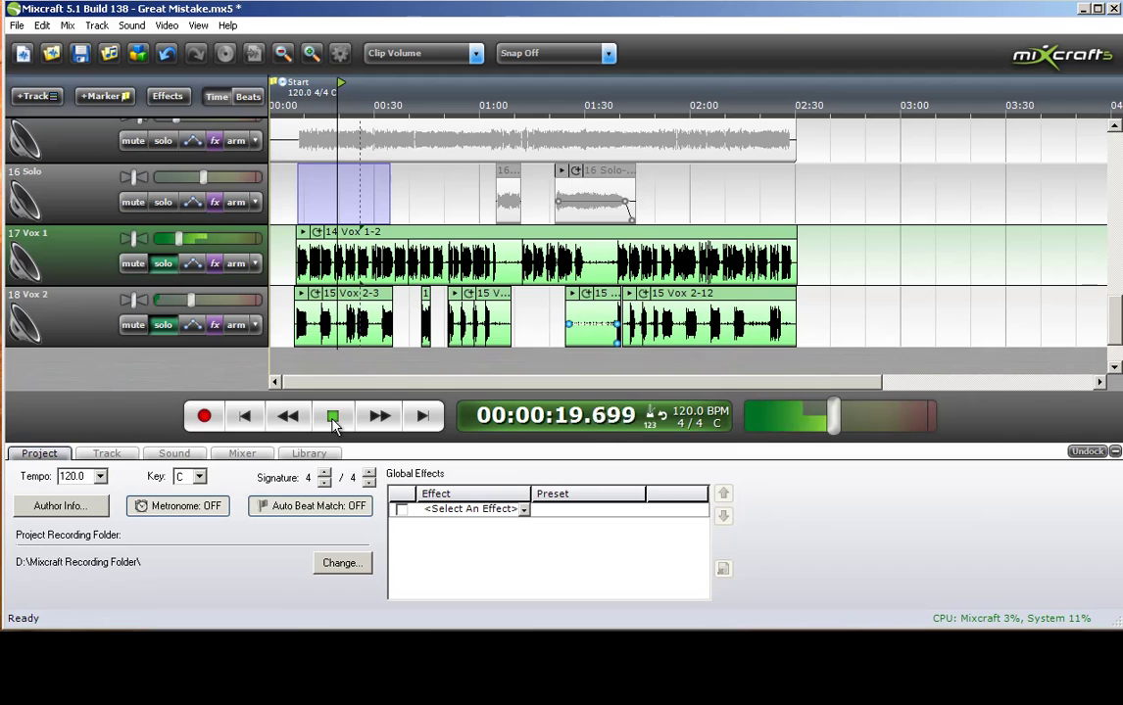
click(333, 417)
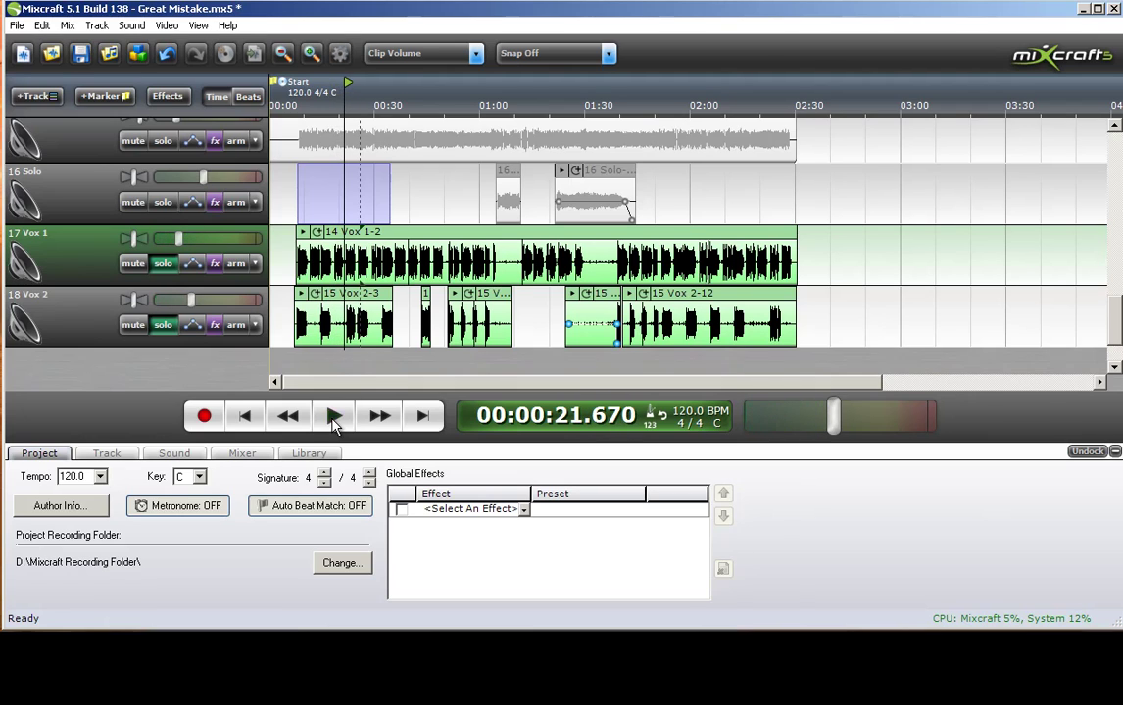
- Take both vocal tracks out of solo, save the project, and play the full mix from about 3 seconds
click(246, 417)
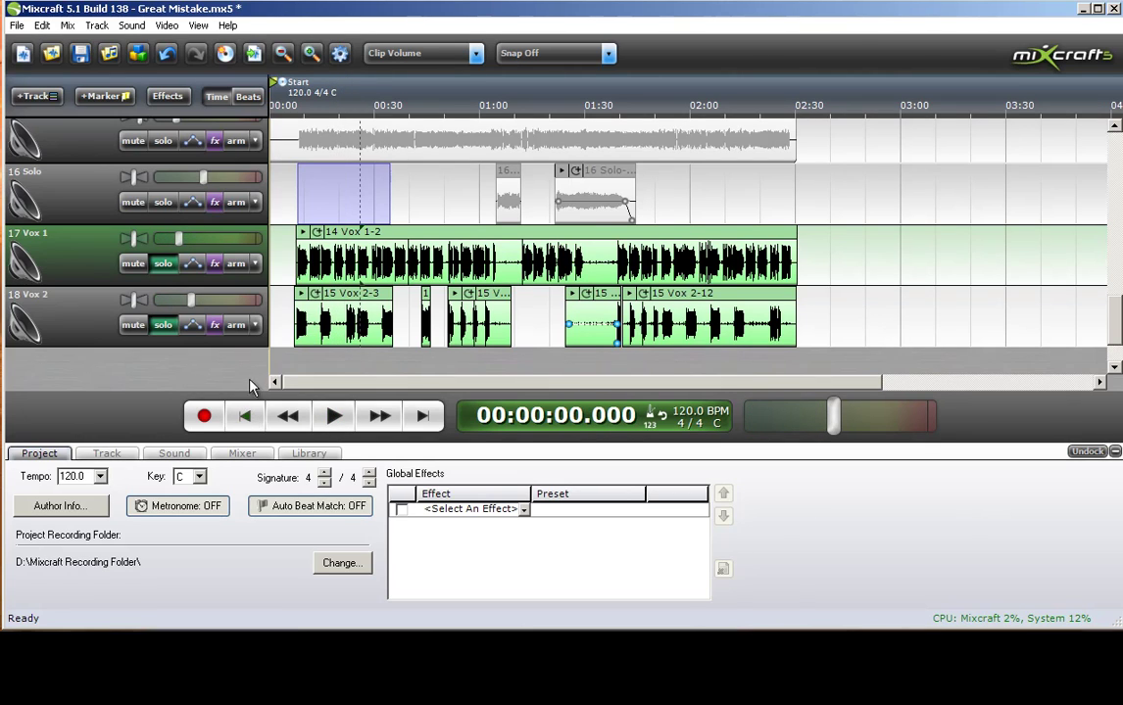
click(162, 324)
click(163, 264)
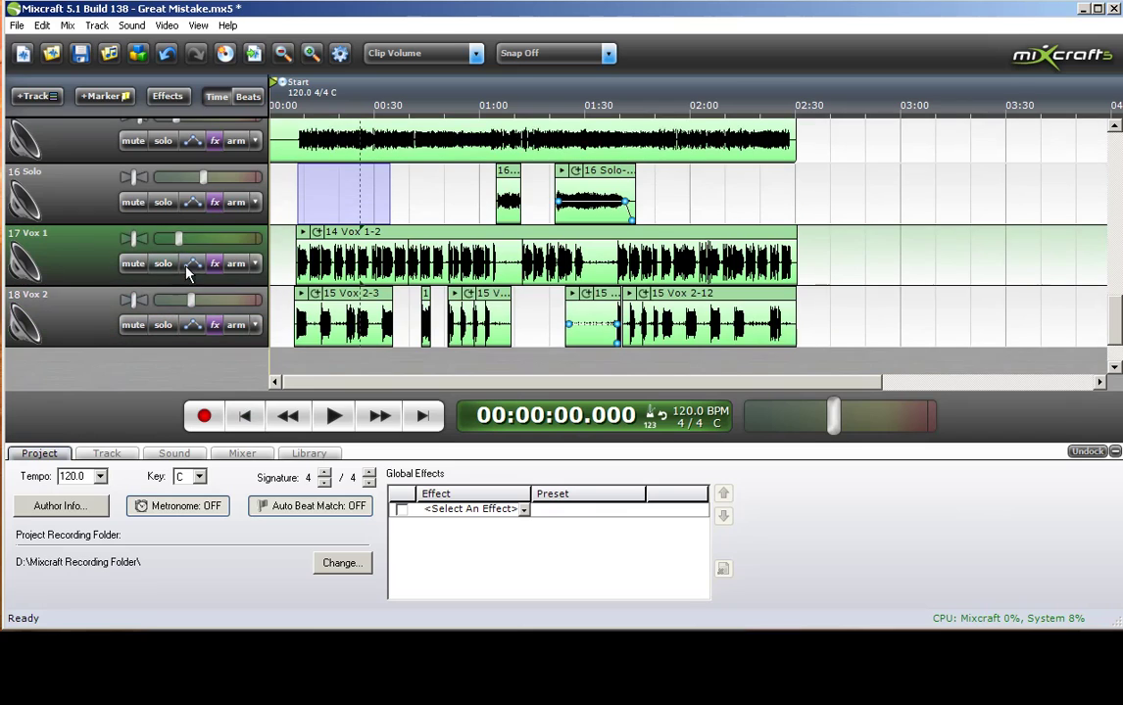
click(291, 103)
click(283, 103)
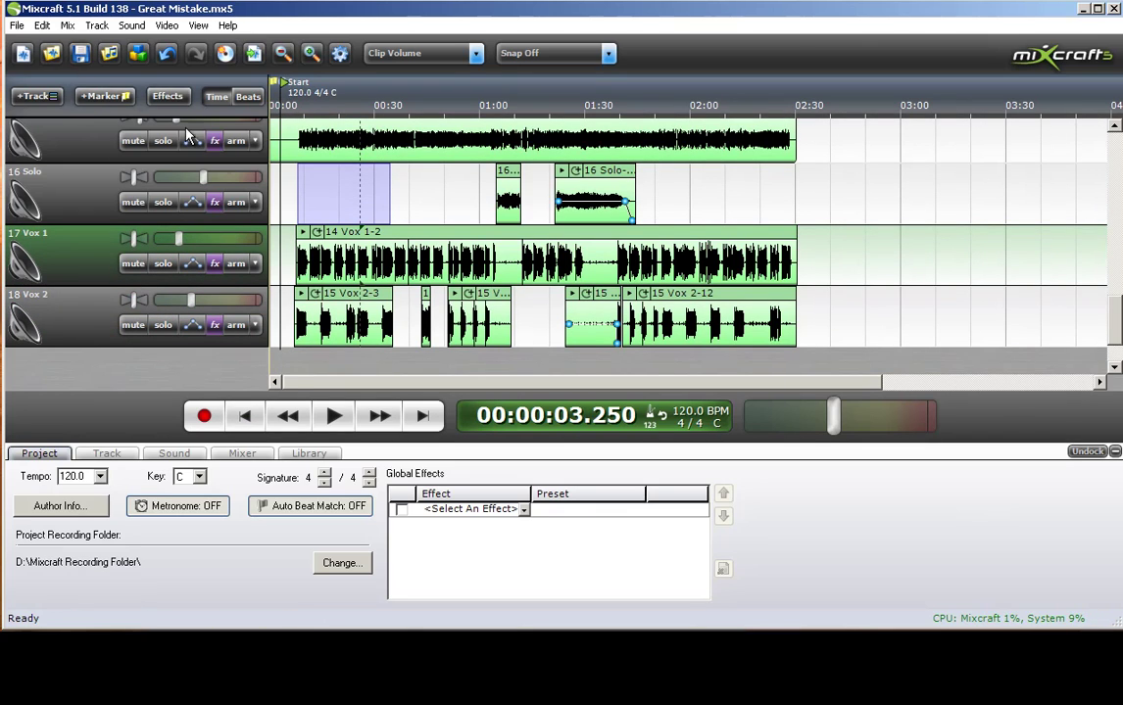
click(335, 418)
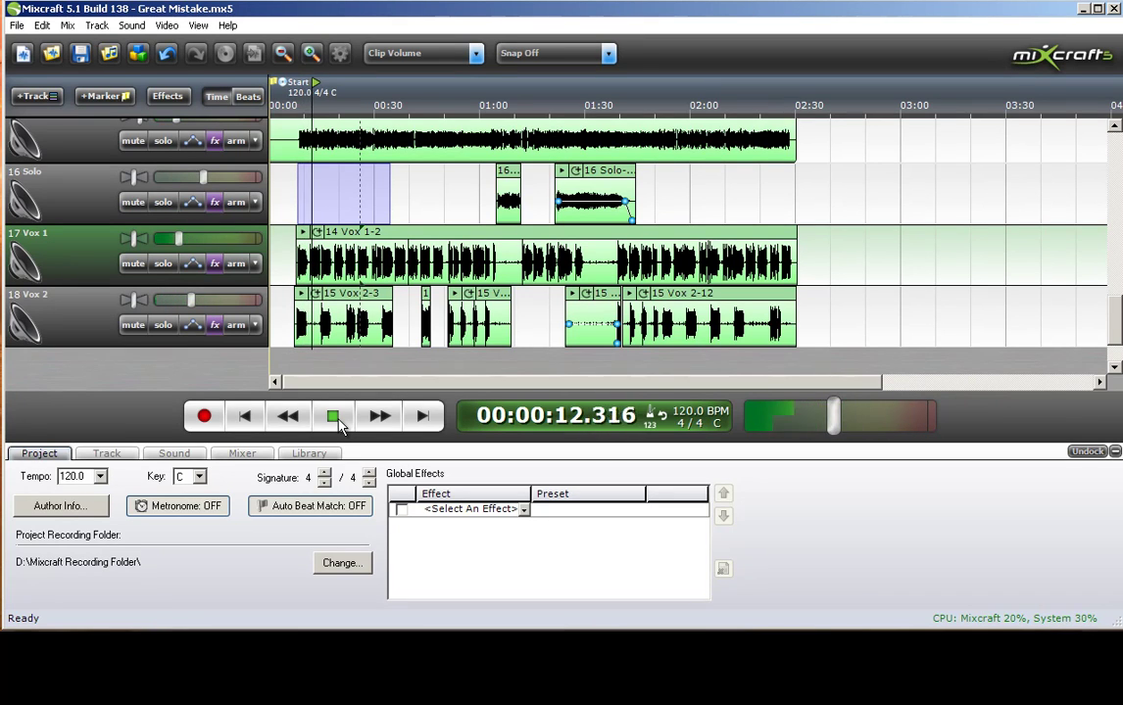
- Lower the Vox 2 volume in the mixer and cut its Lo EQ while the mix plays
click(249, 454)
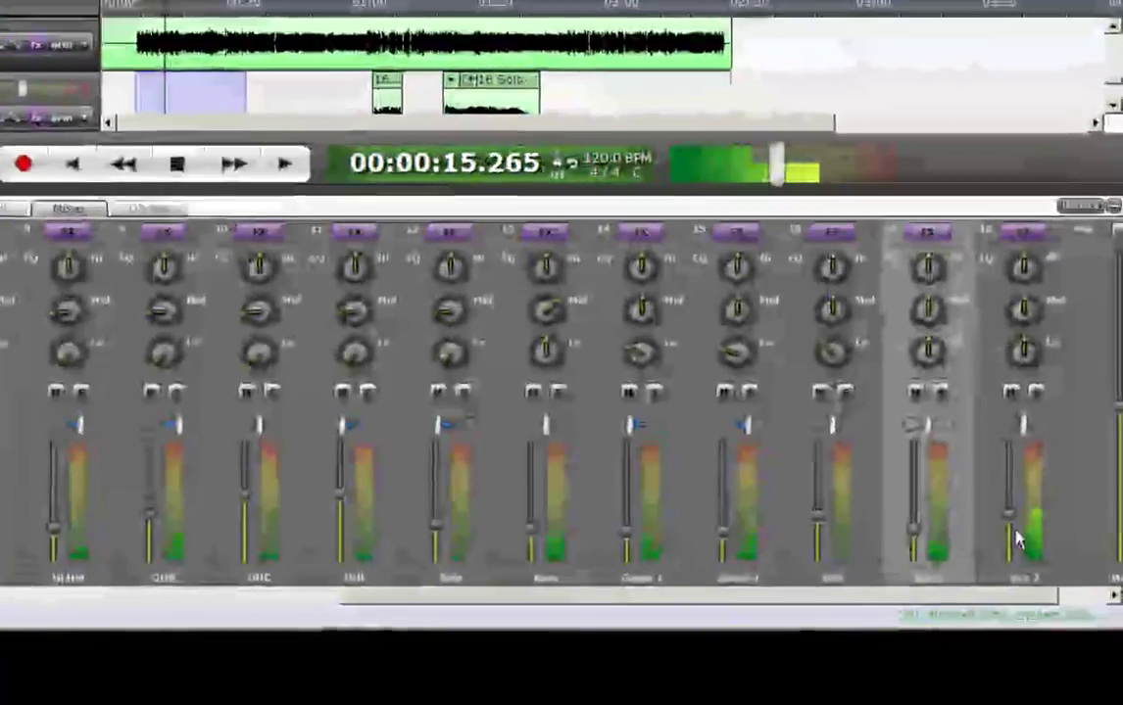
mouse_move(1025, 538)
drag(957, 472, 965, 494)
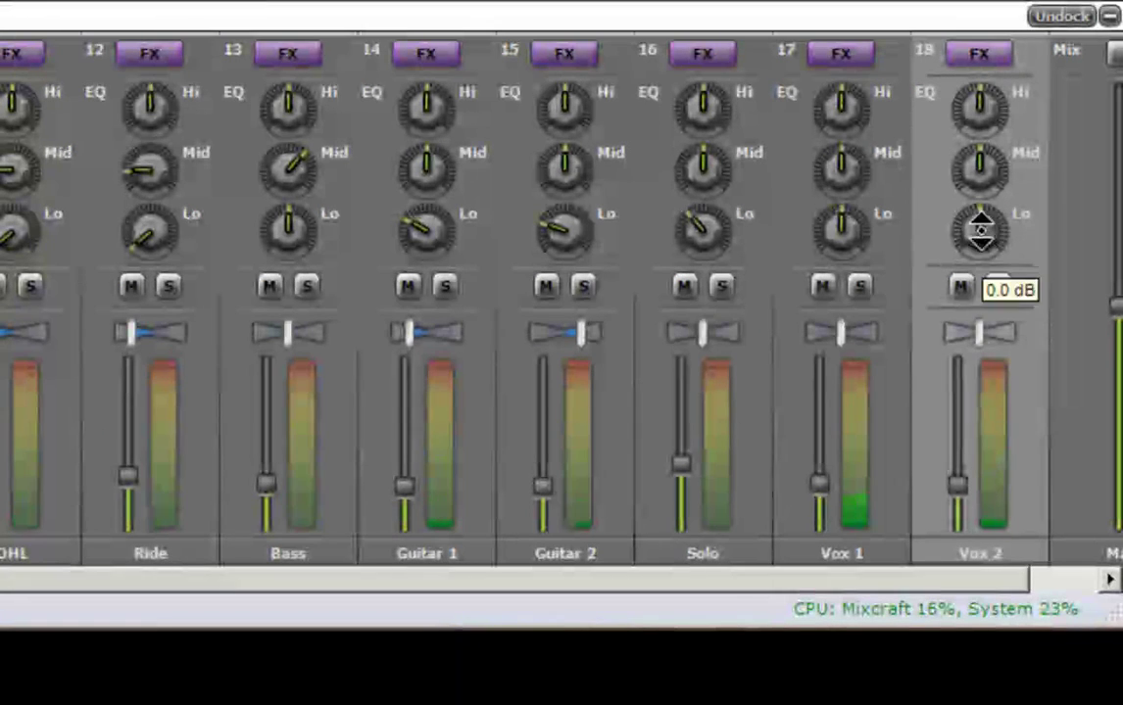
drag(978, 230, 984, 266)
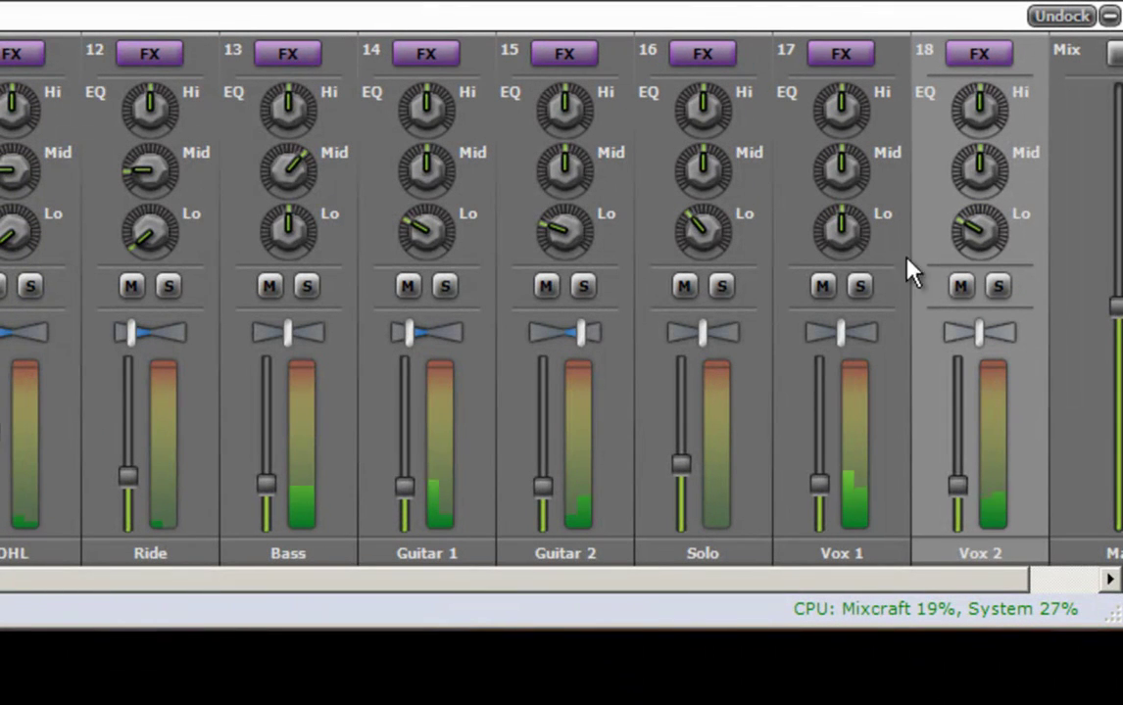
- Cut the Lo EQ on Vox 1 moderately, lower the Vox 2 volume slightly further, and return to the project settings
mouse_move(848, 236)
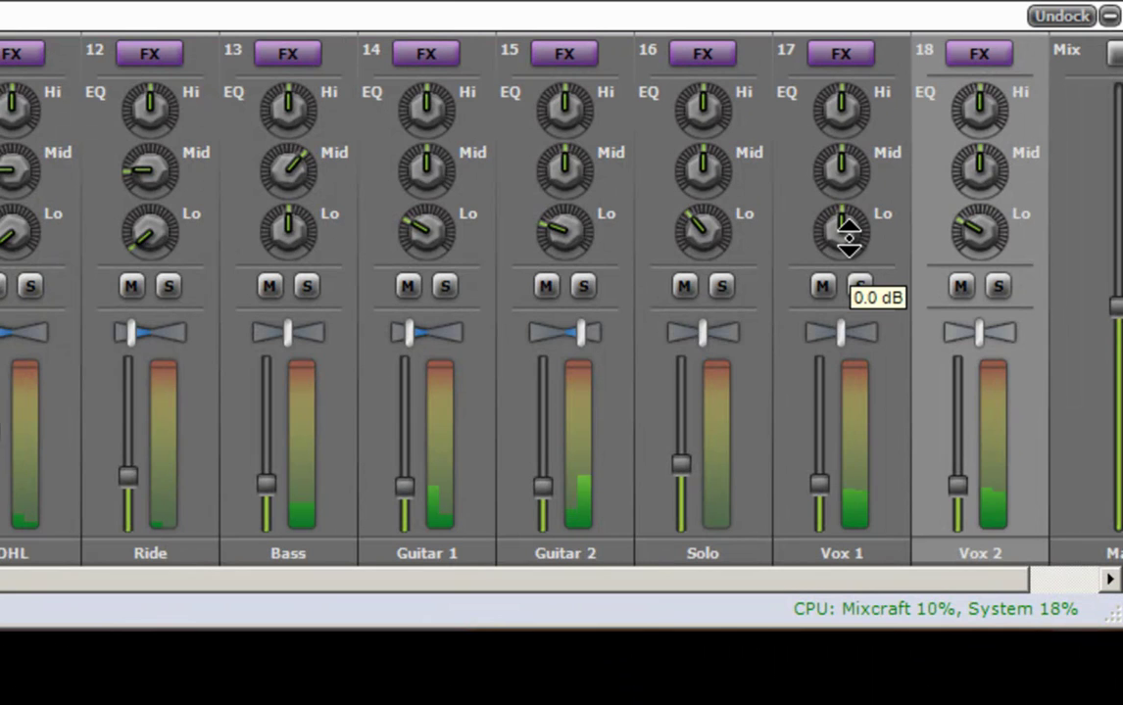
drag(848, 235, 848, 265)
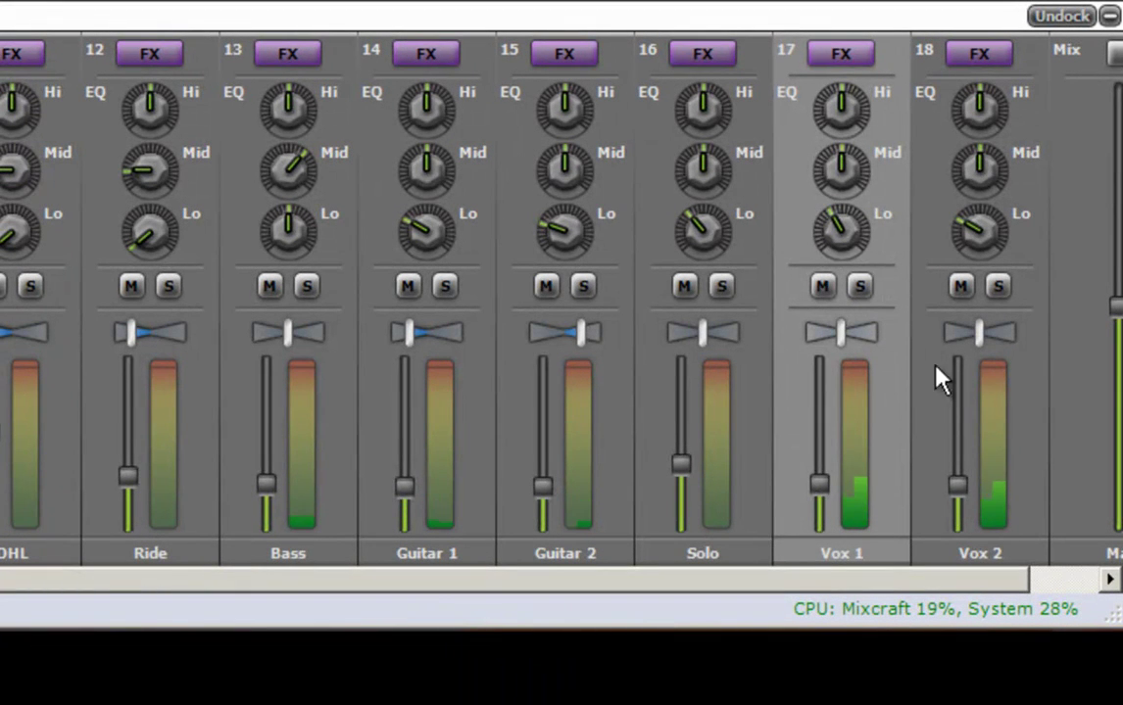
drag(962, 487, 958, 497)
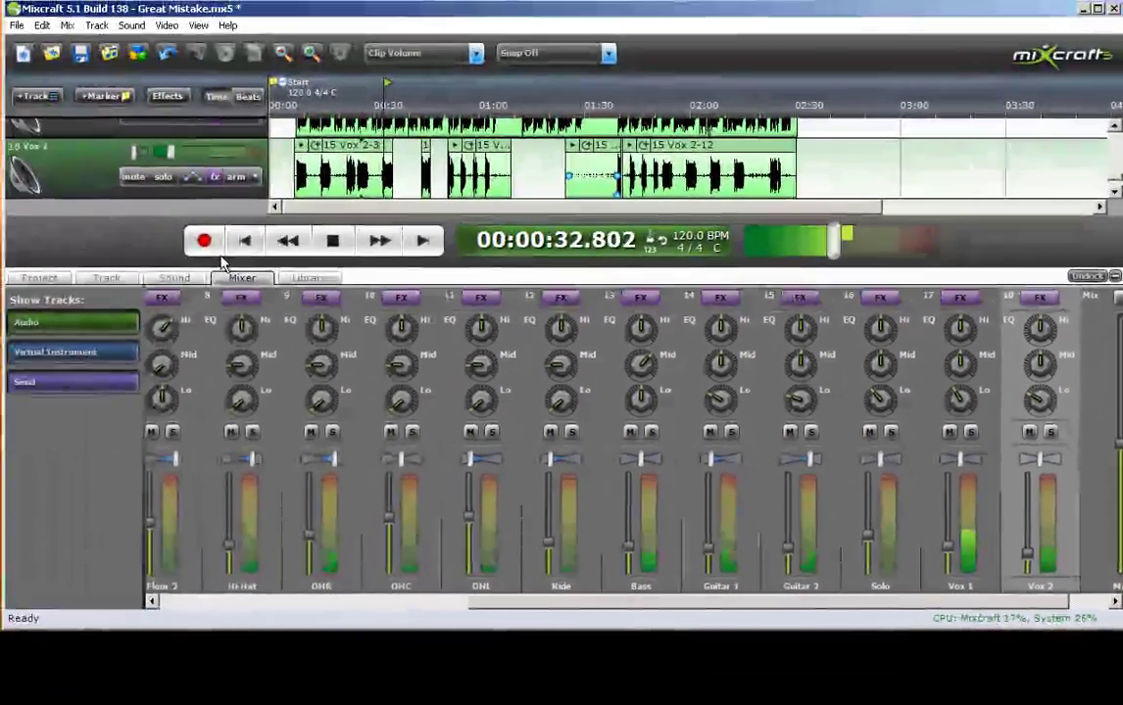
click(40, 277)
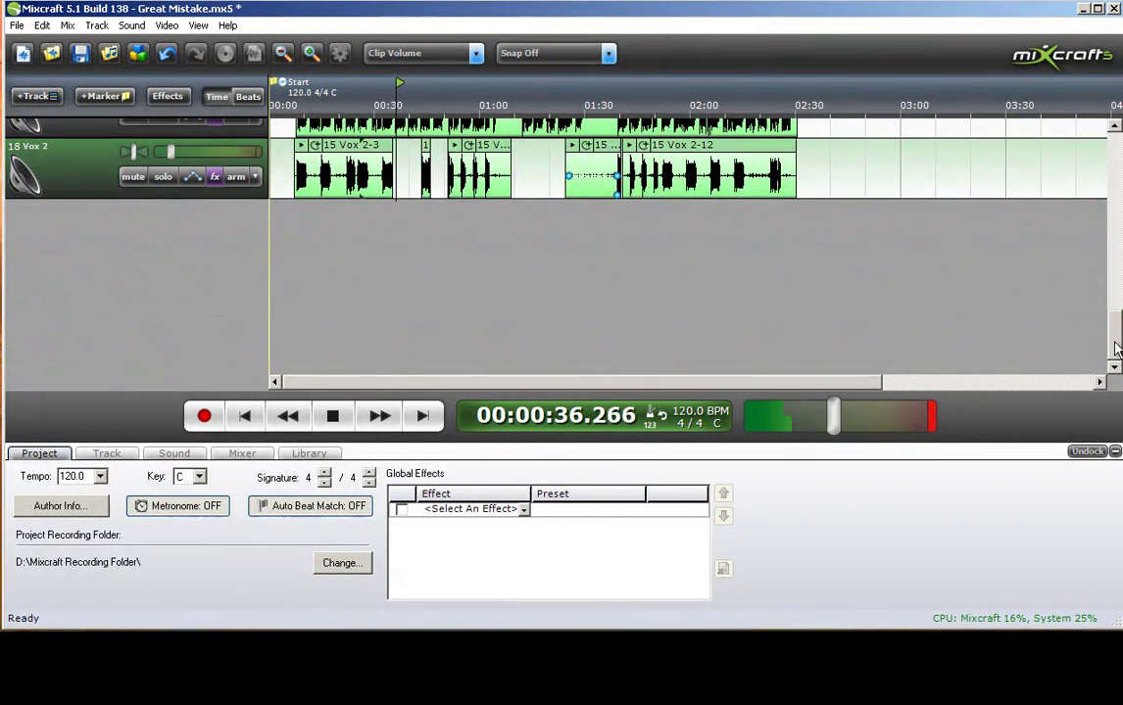
- Lower the output gain of the vocSteady effect on Vox 2 slightly, to between 0 and +6 dB, and close its effect windows
drag(1115, 345, 1115, 335)
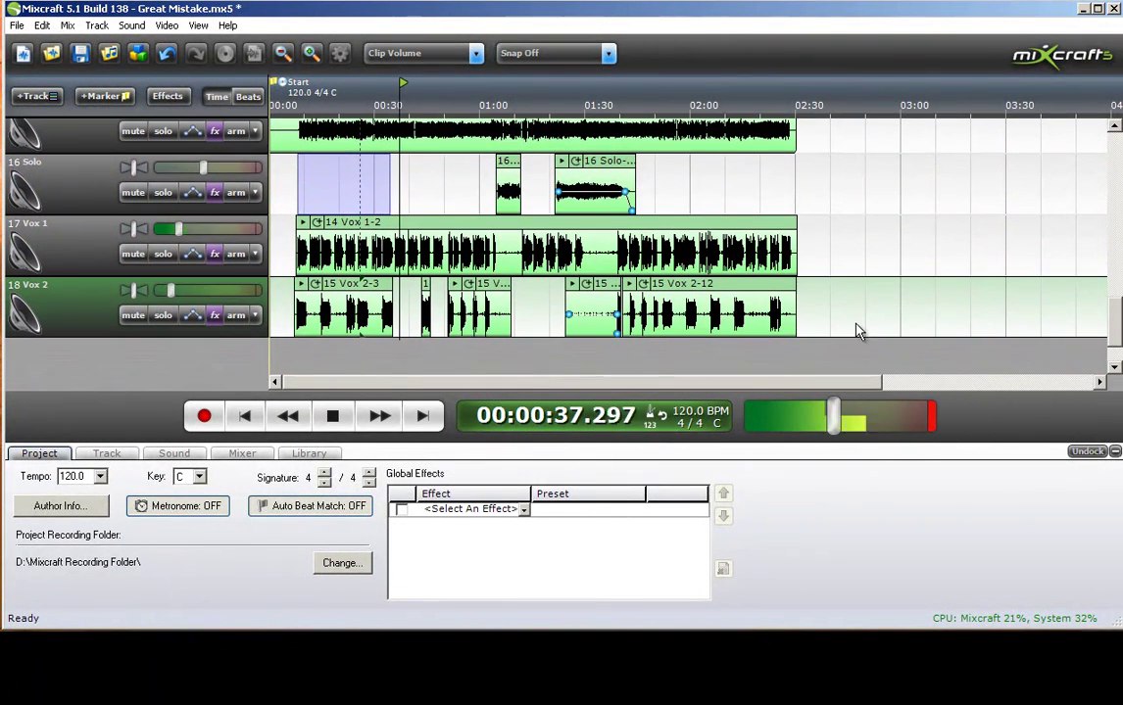
click(215, 316)
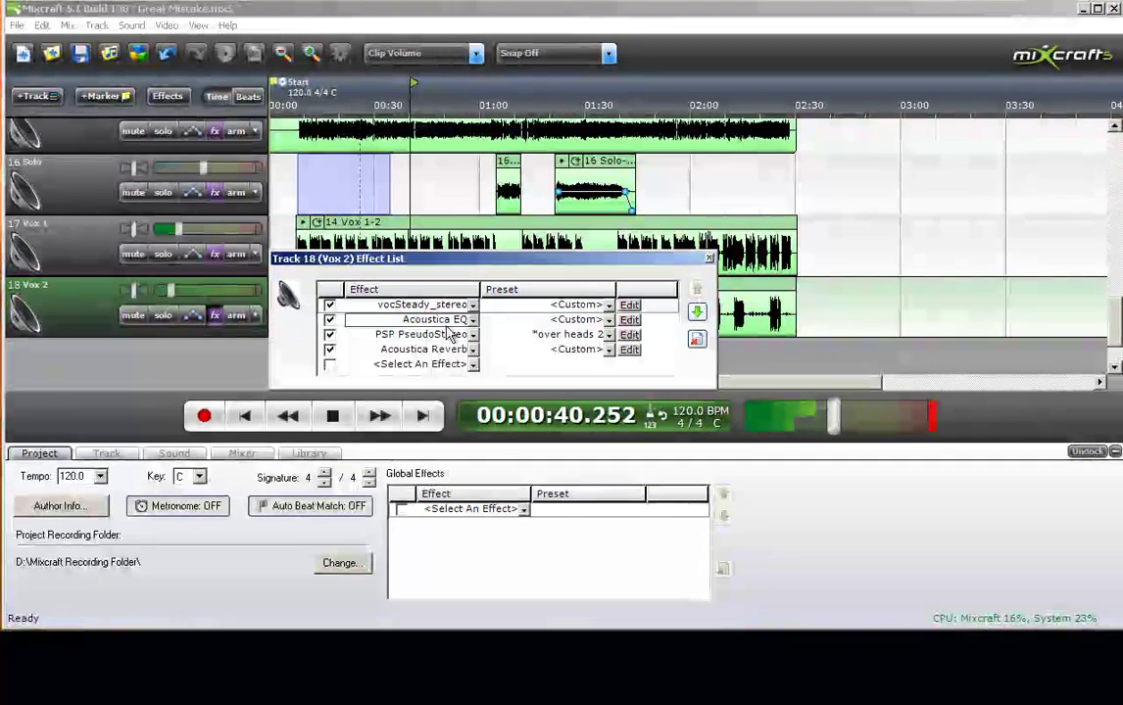
click(629, 305)
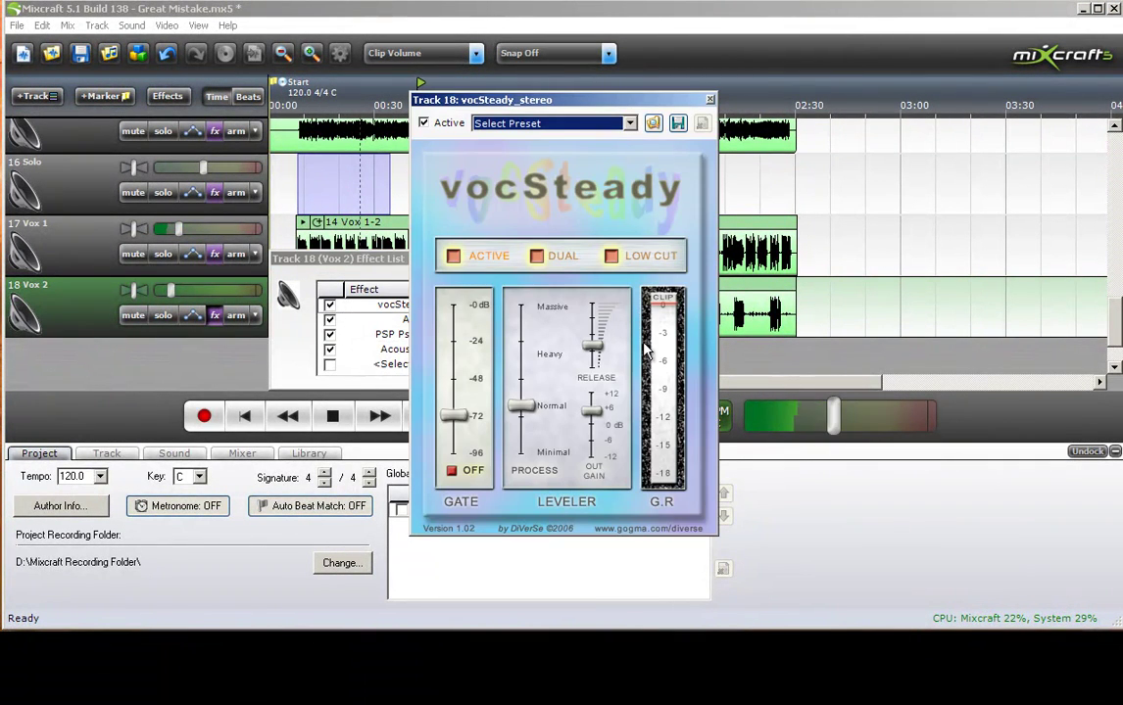
drag(604, 410, 598, 436)
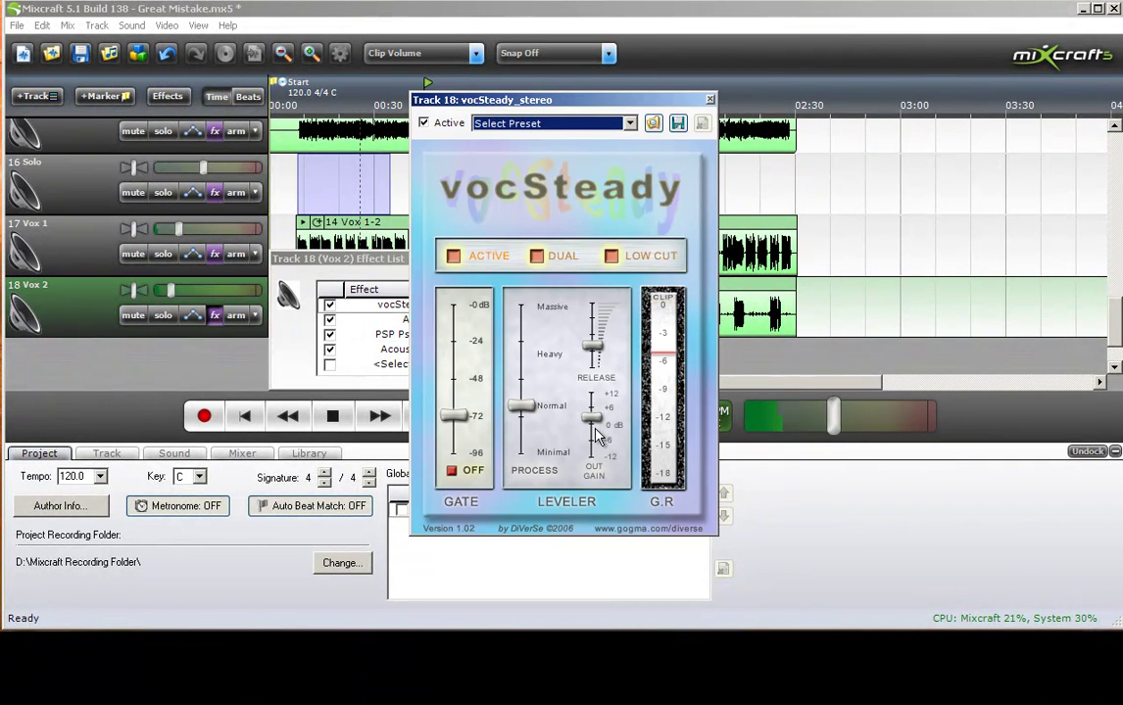
click(710, 100)
click(708, 258)
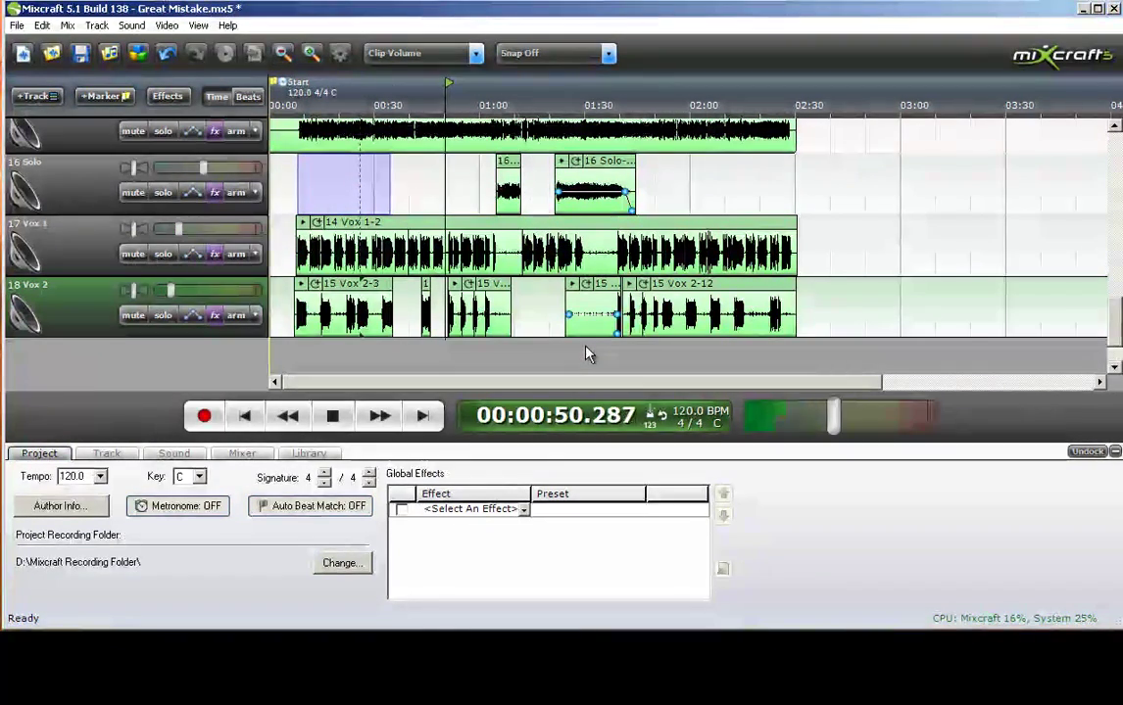
- Stop playback, rewind to the start, and place the playhead at about 4.75 seconds
click(335, 417)
click(246, 417)
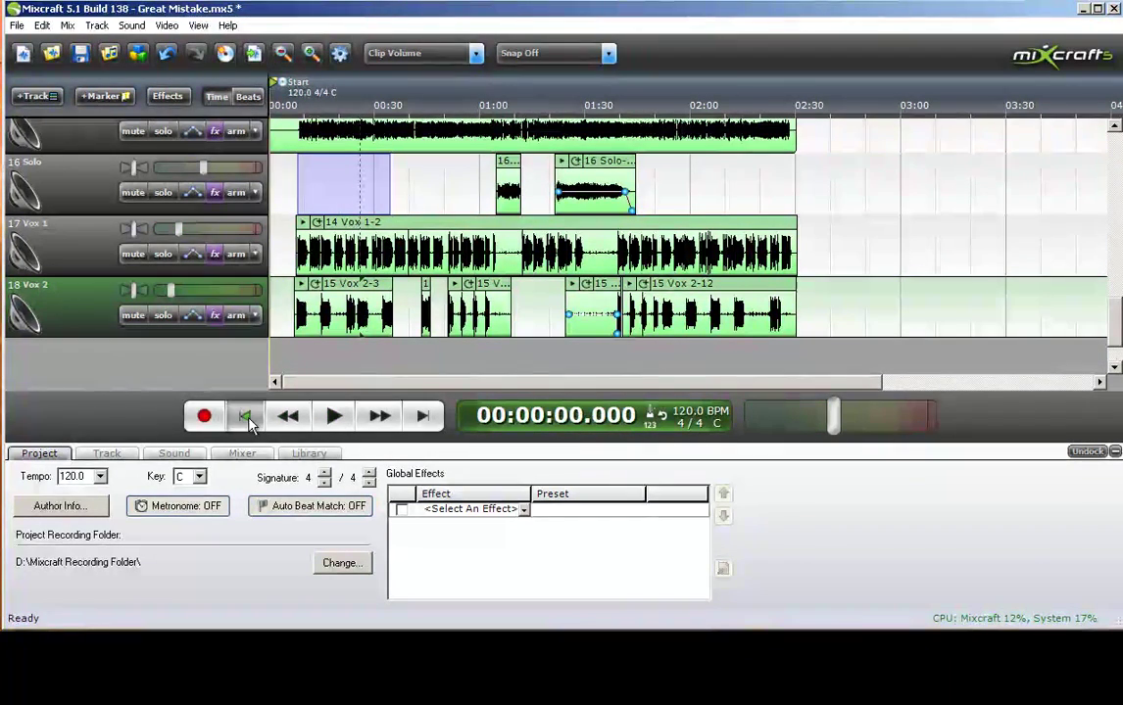
click(285, 102)
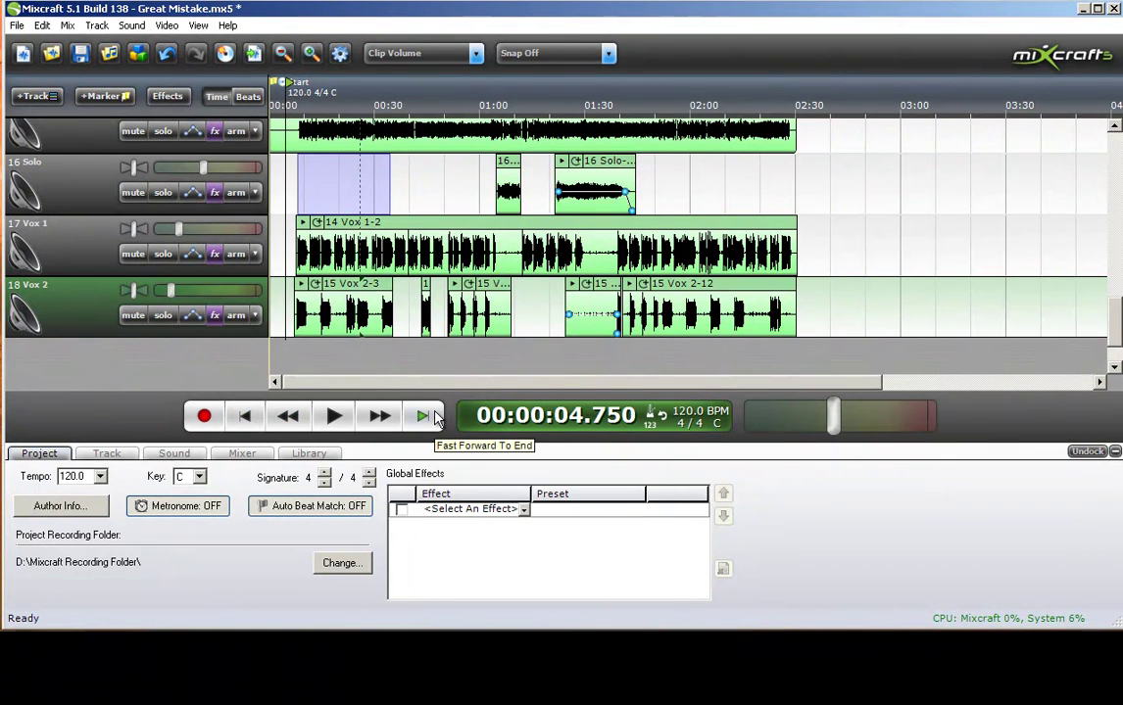